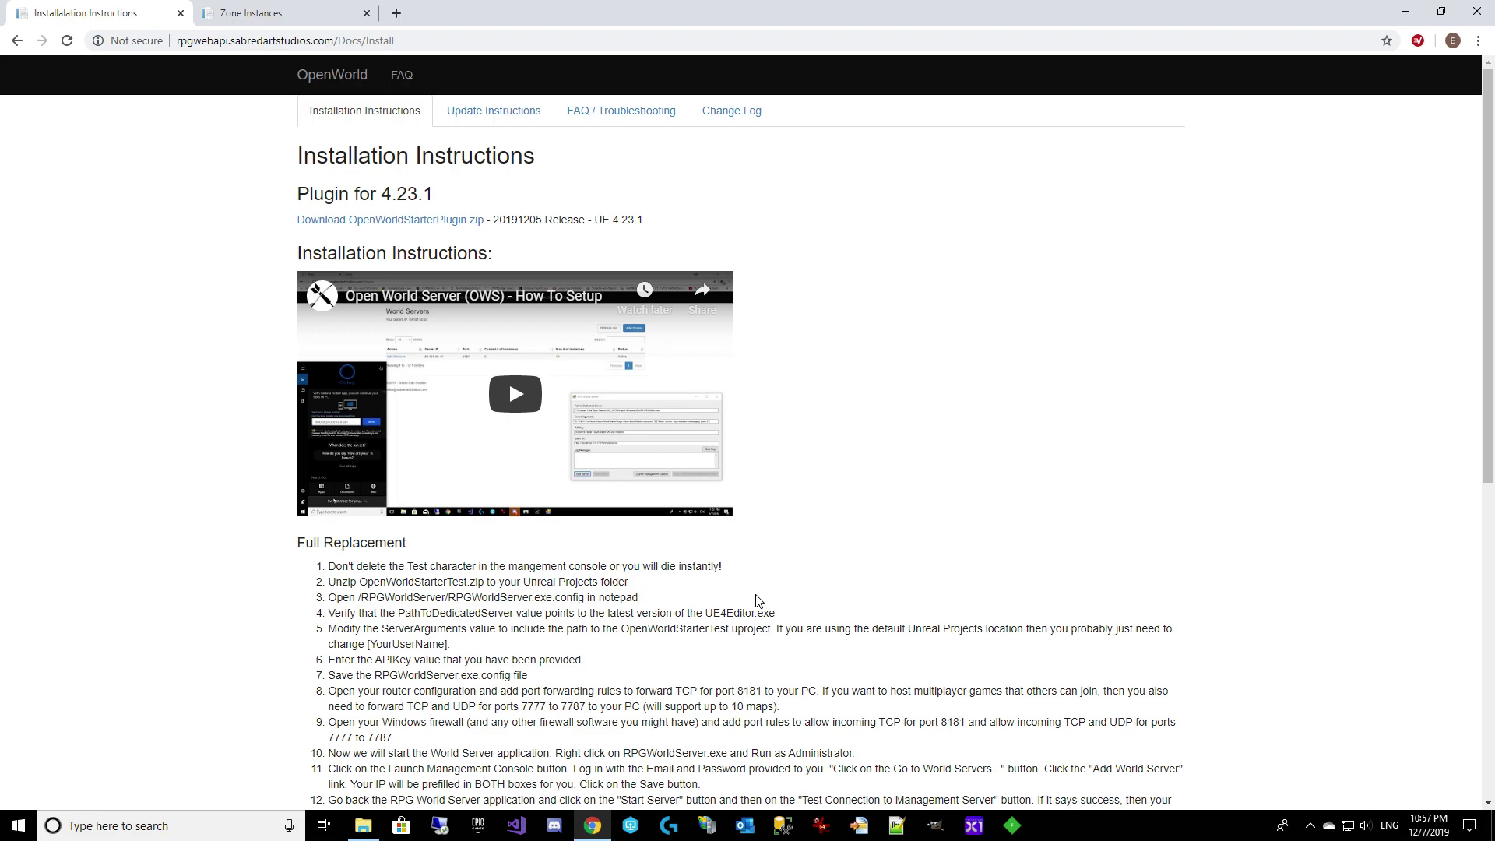
- Switch to File Explorer, run RPGWorldServer.exe from OpenWorldStarterPlugin's RPGWorldServer folder, and move its window clear of the file list
left_click(364, 826)
double_click(389, 171)
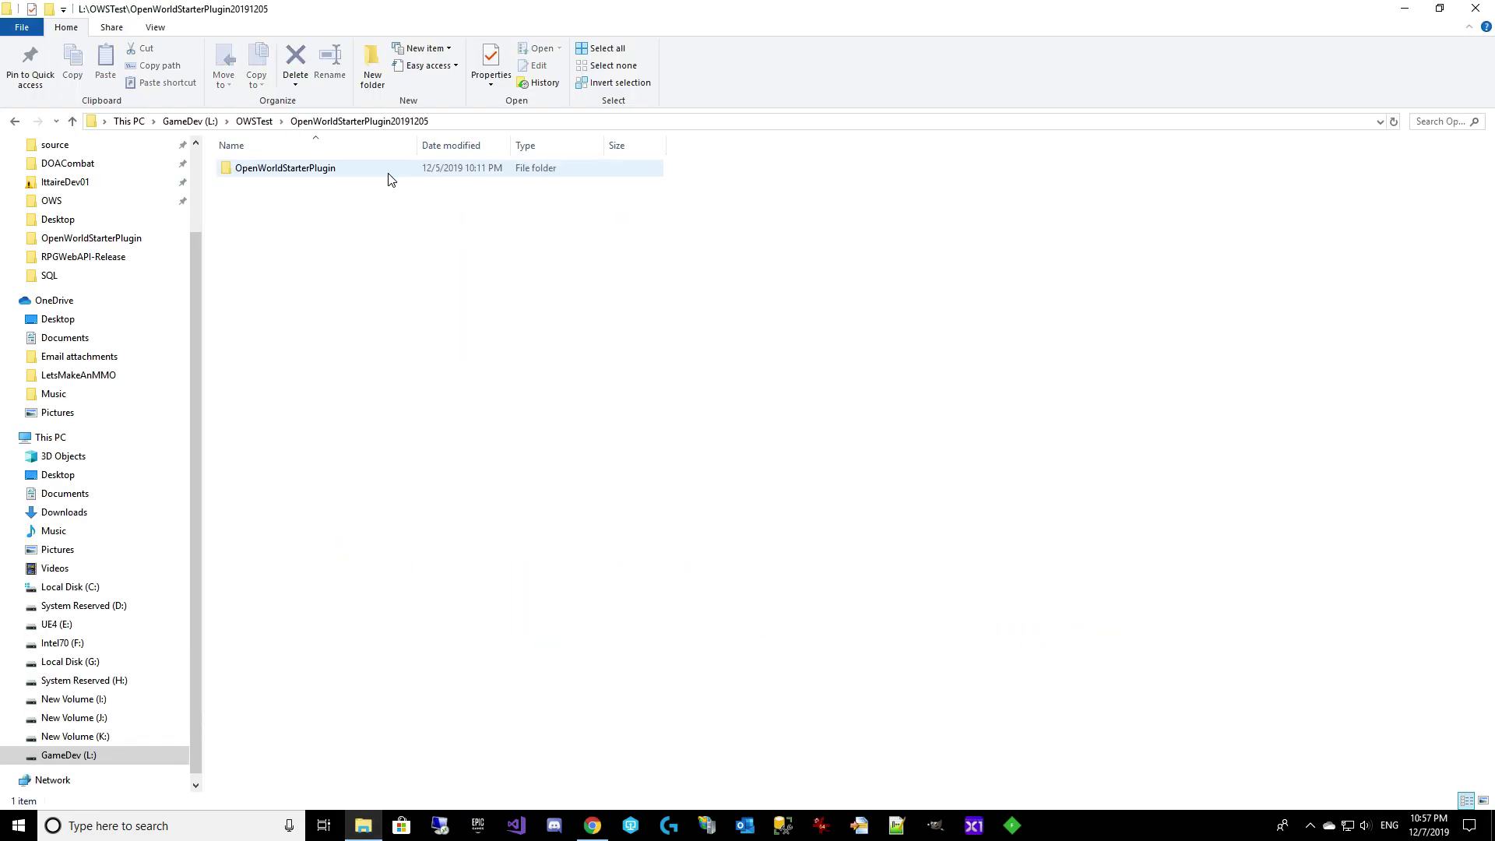
double_click(335, 169)
double_click(305, 186)
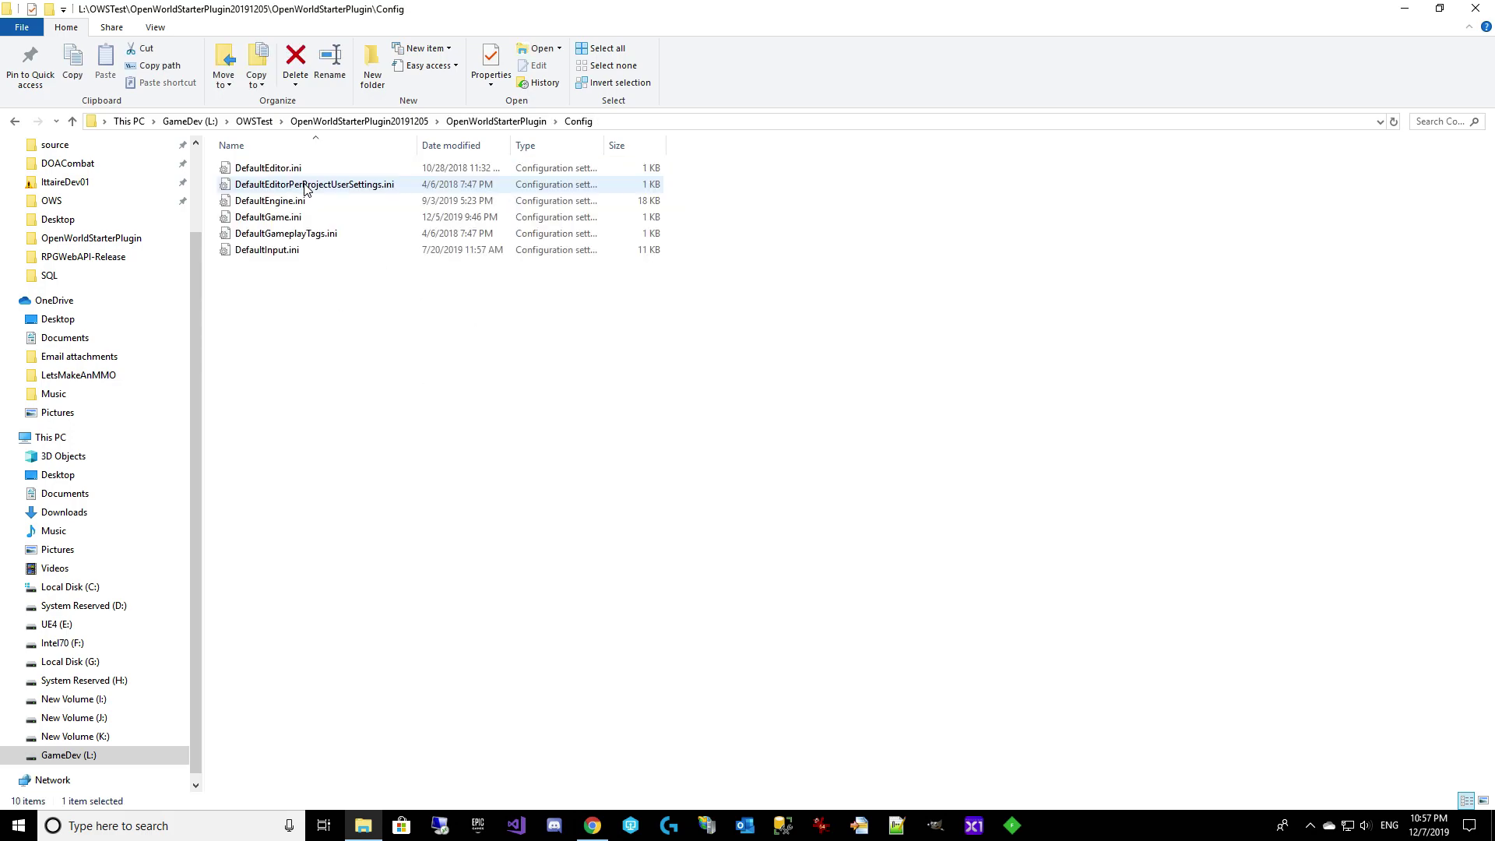
left_click(496, 122)
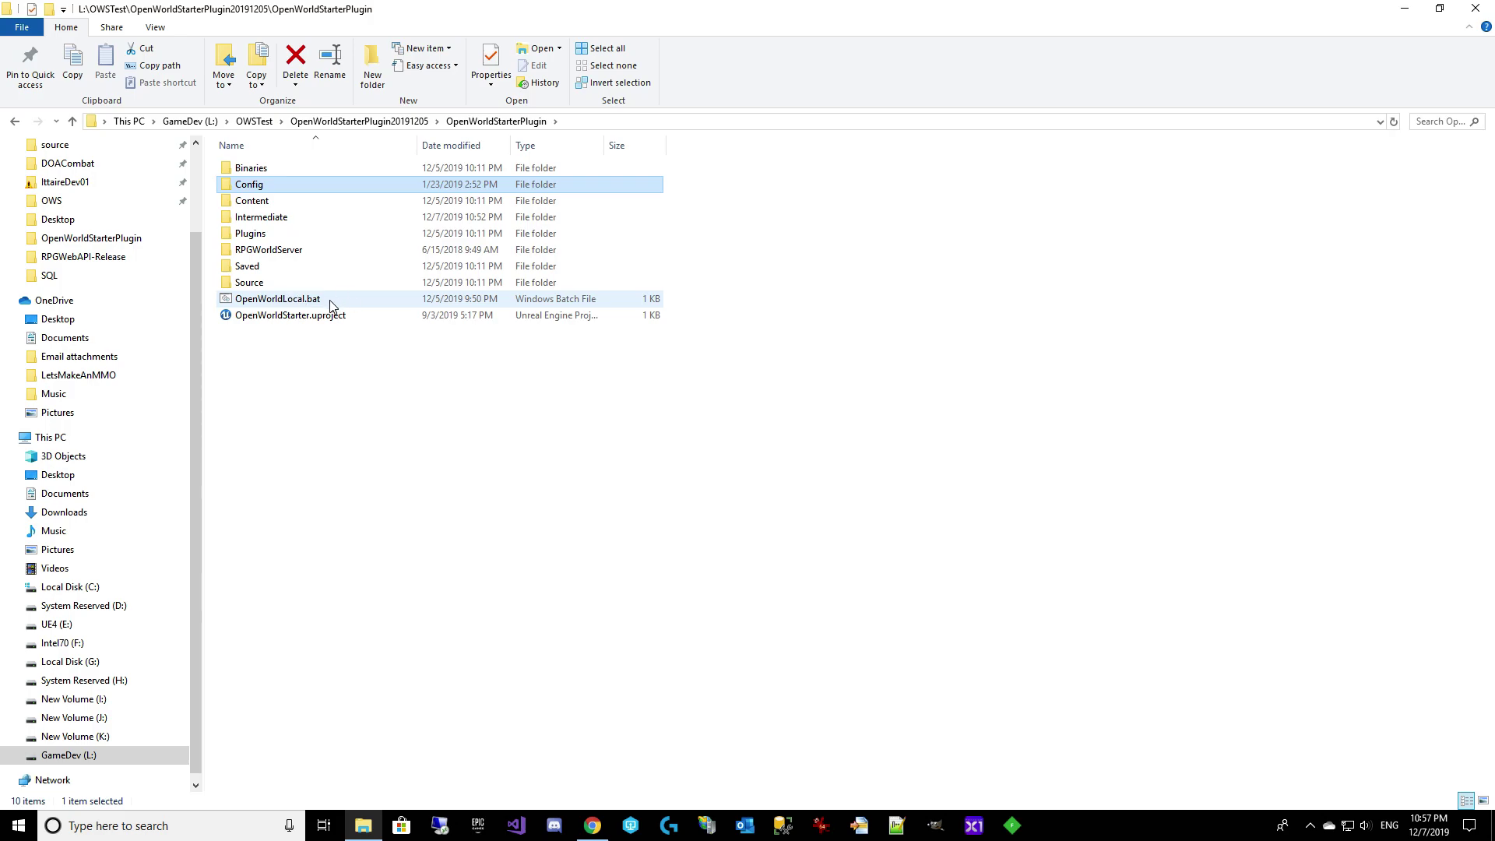
double_click(294, 249)
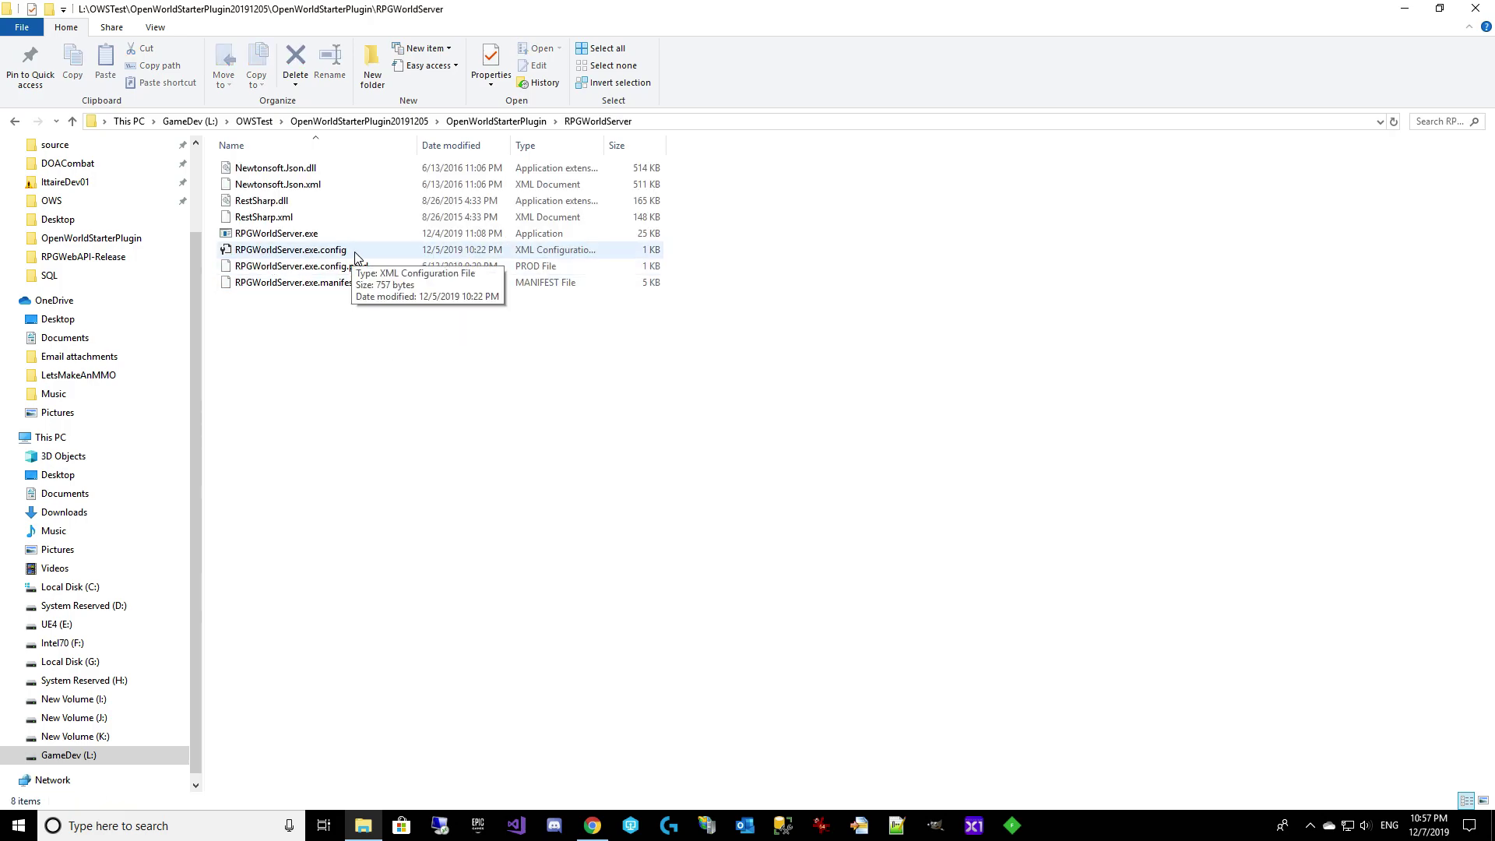
double_click(265, 234)
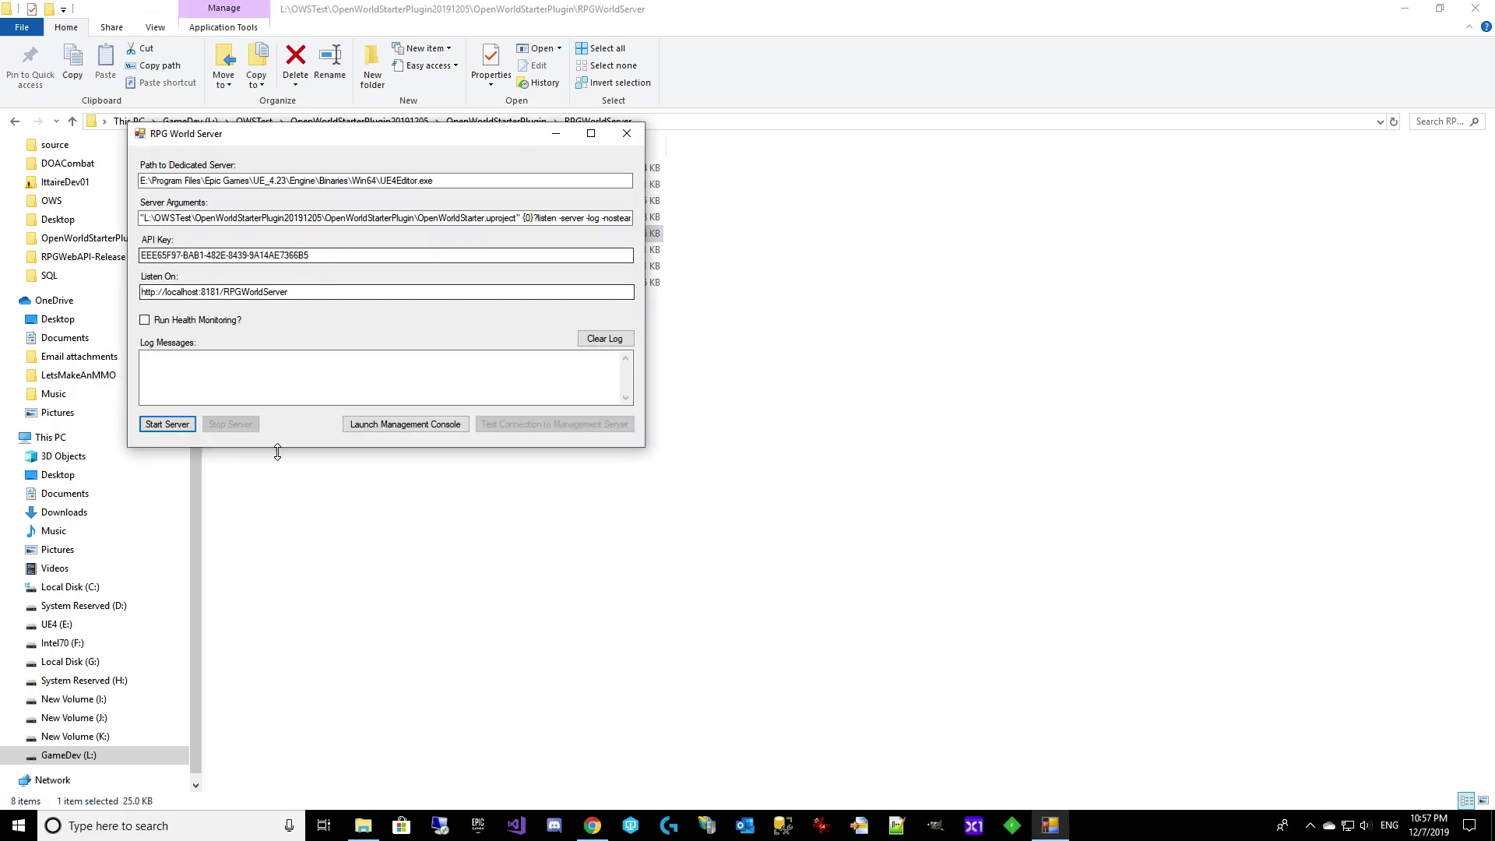
left_click_drag(498, 133, 1335, 486)
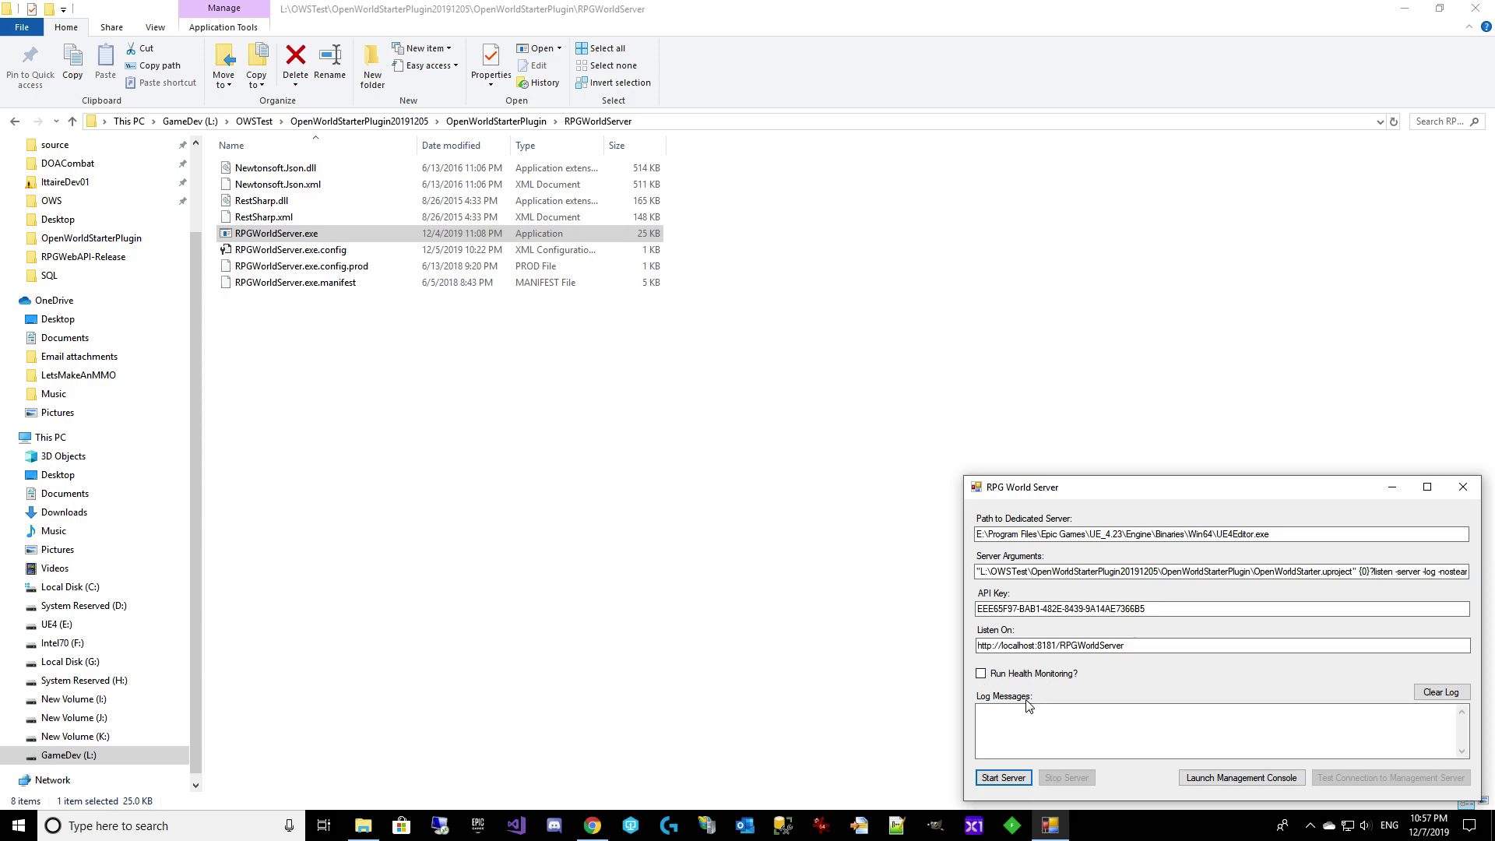
- Enable health monitoring, start the RPG World Server, and test its connection to the management server
left_click(981, 674)
left_click(1000, 779)
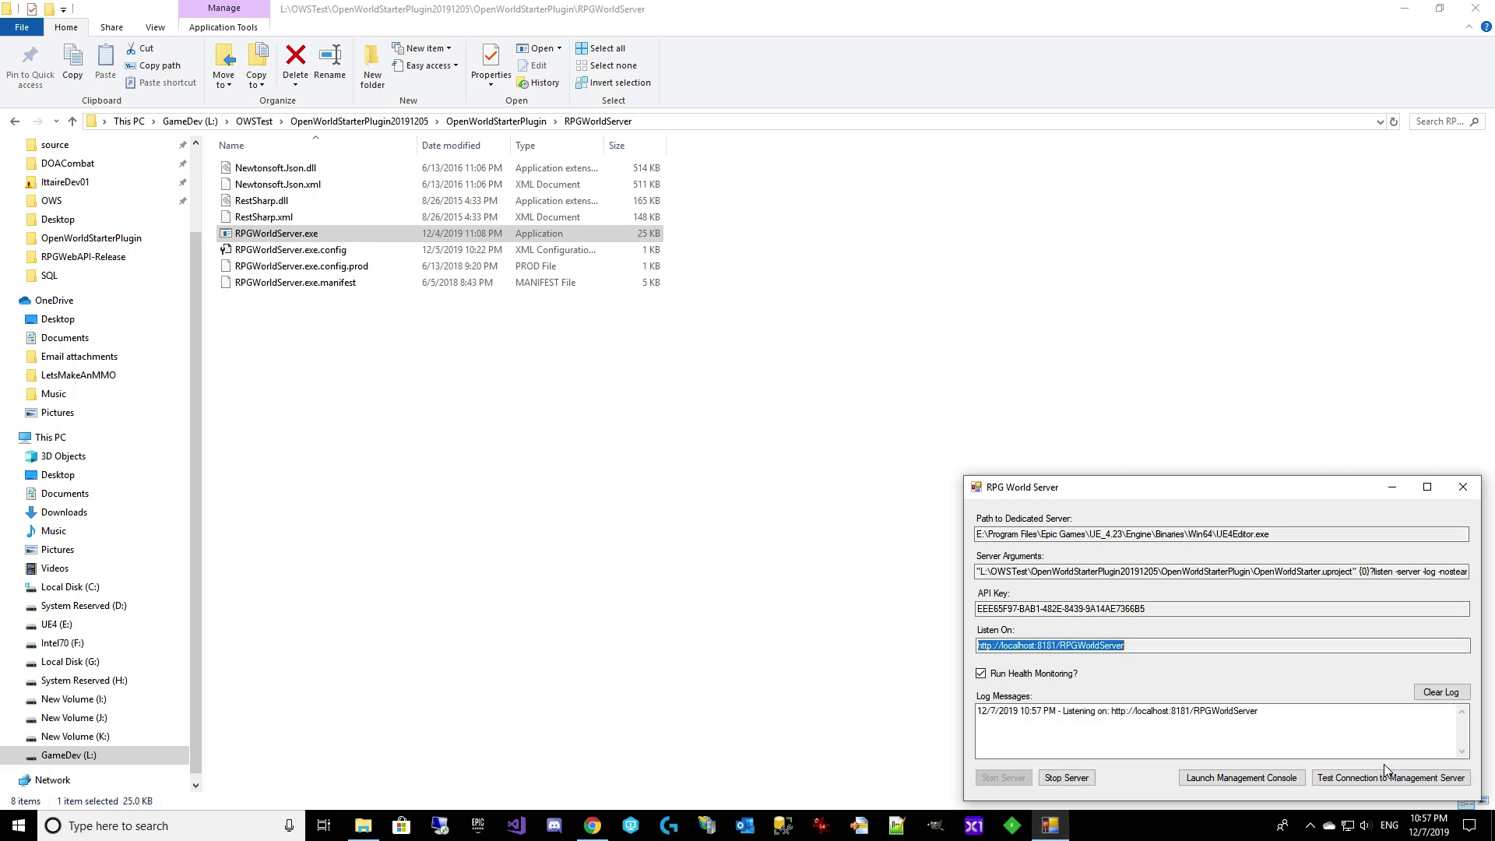
left_click(1386, 775)
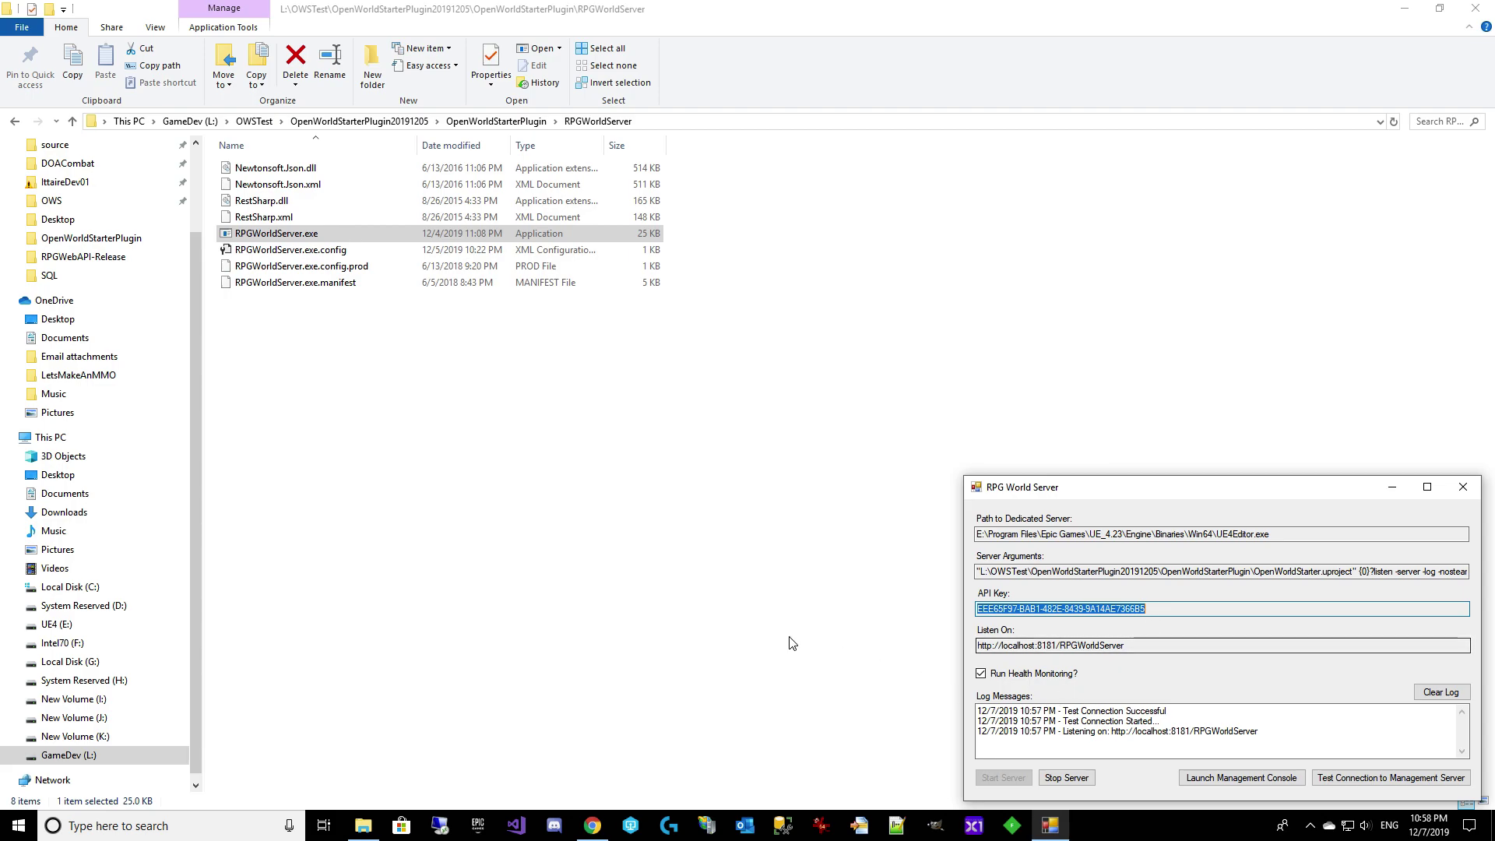
- Launch the game client with OpenWorldLocal.bat from the OpenWorldStarterPlugin folder and bring the RPG World Server window back into view
left_click(520, 123)
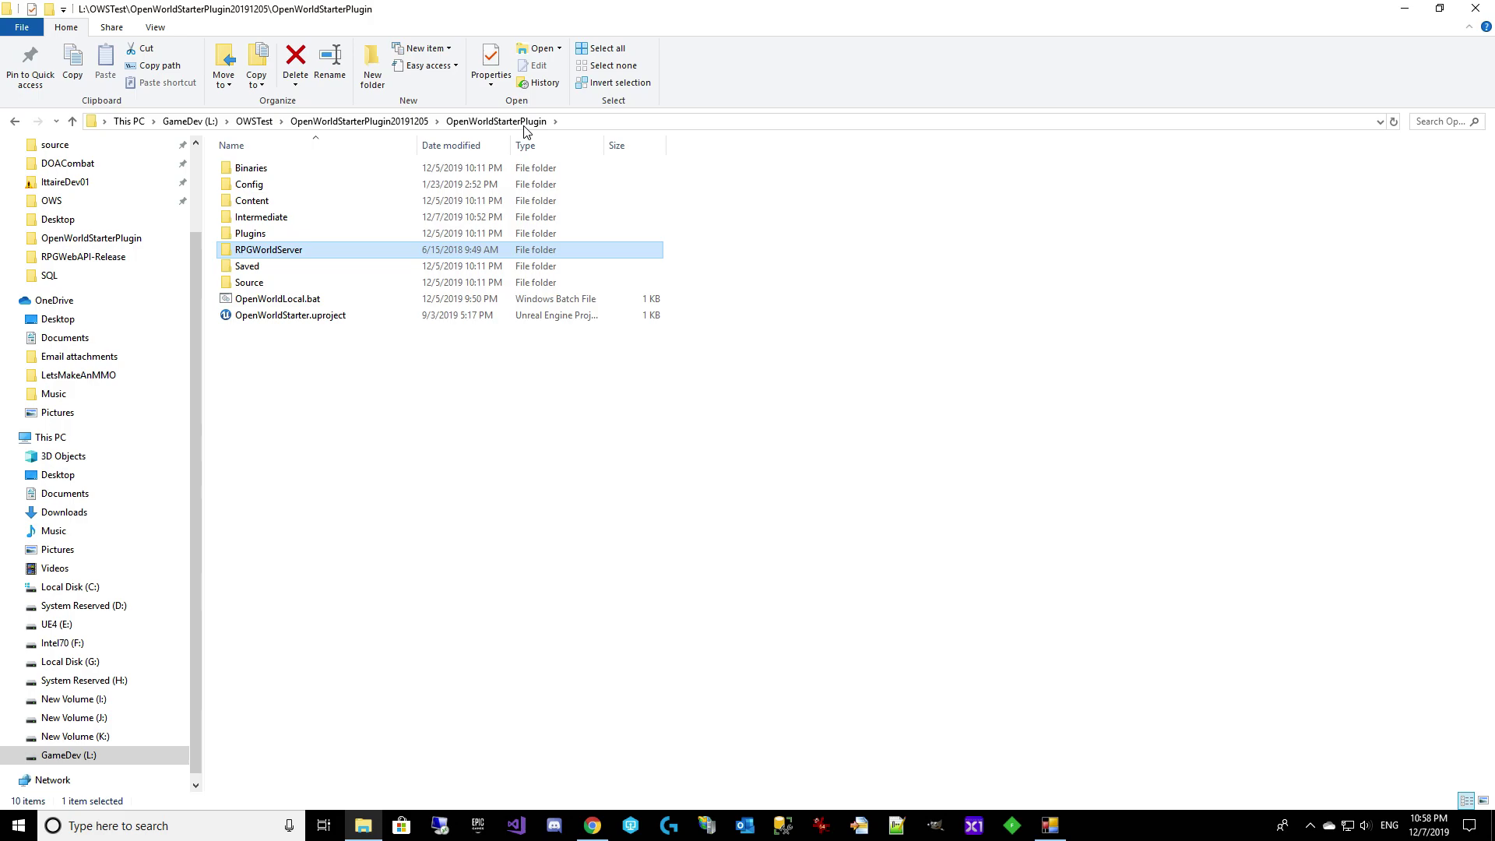
double_click(335, 302)
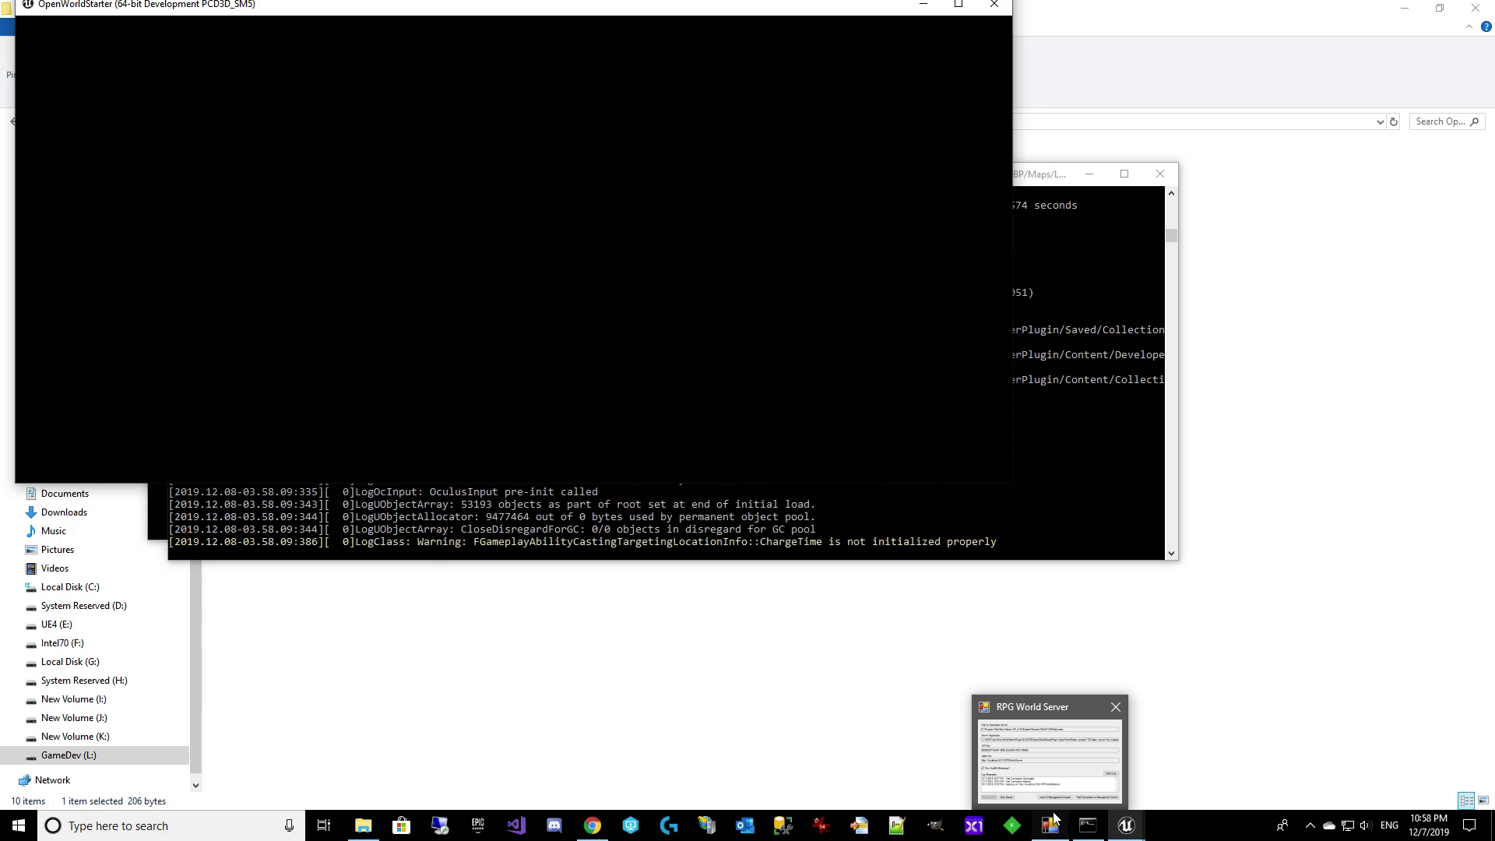
left_click(1042, 736)
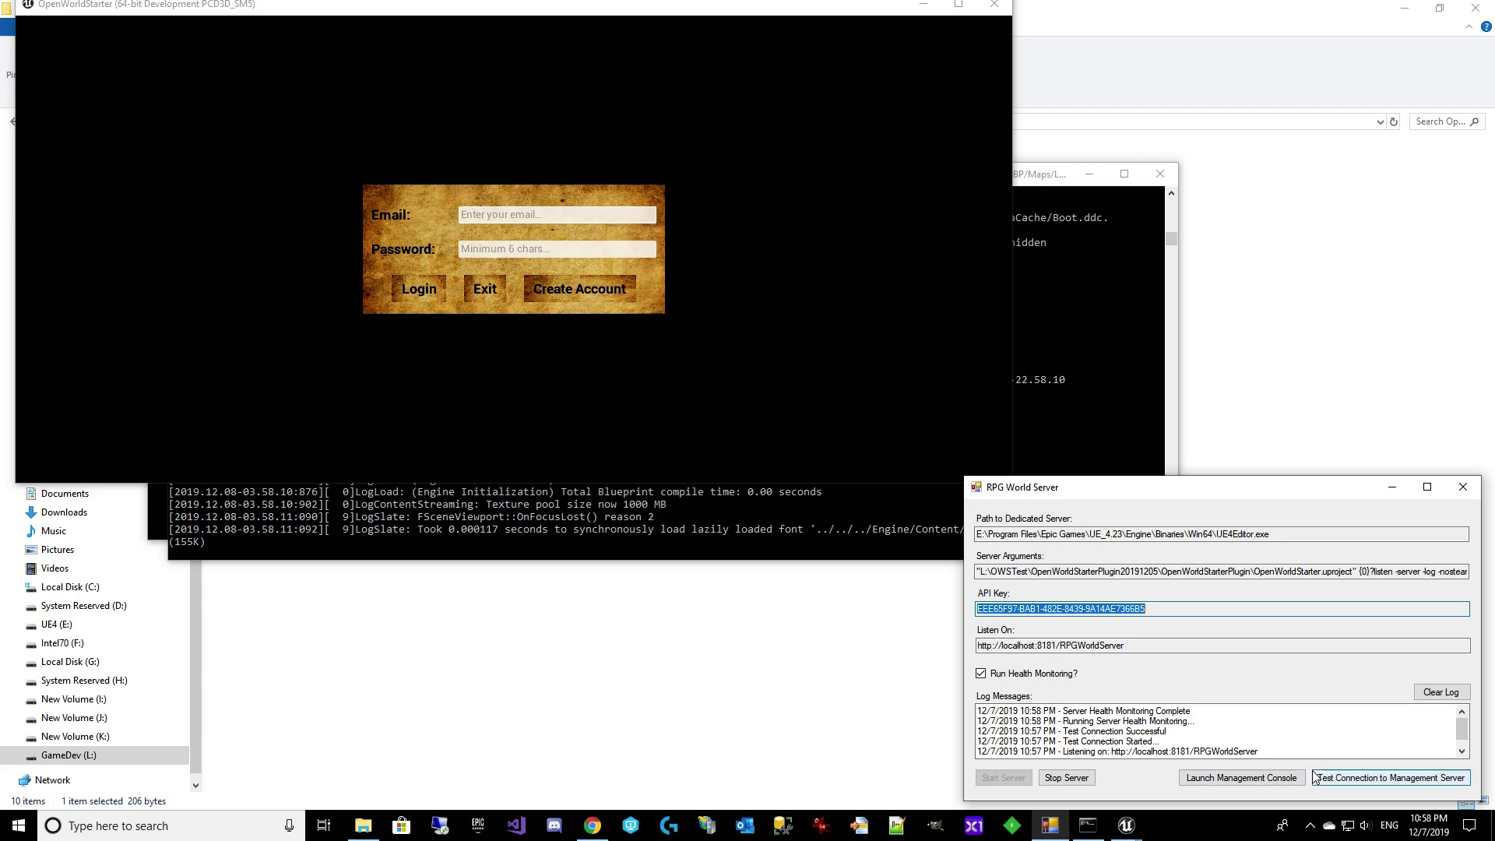
- Log in to the game client with the account email and password, and enter the world with the existing character
left_click(509, 212)
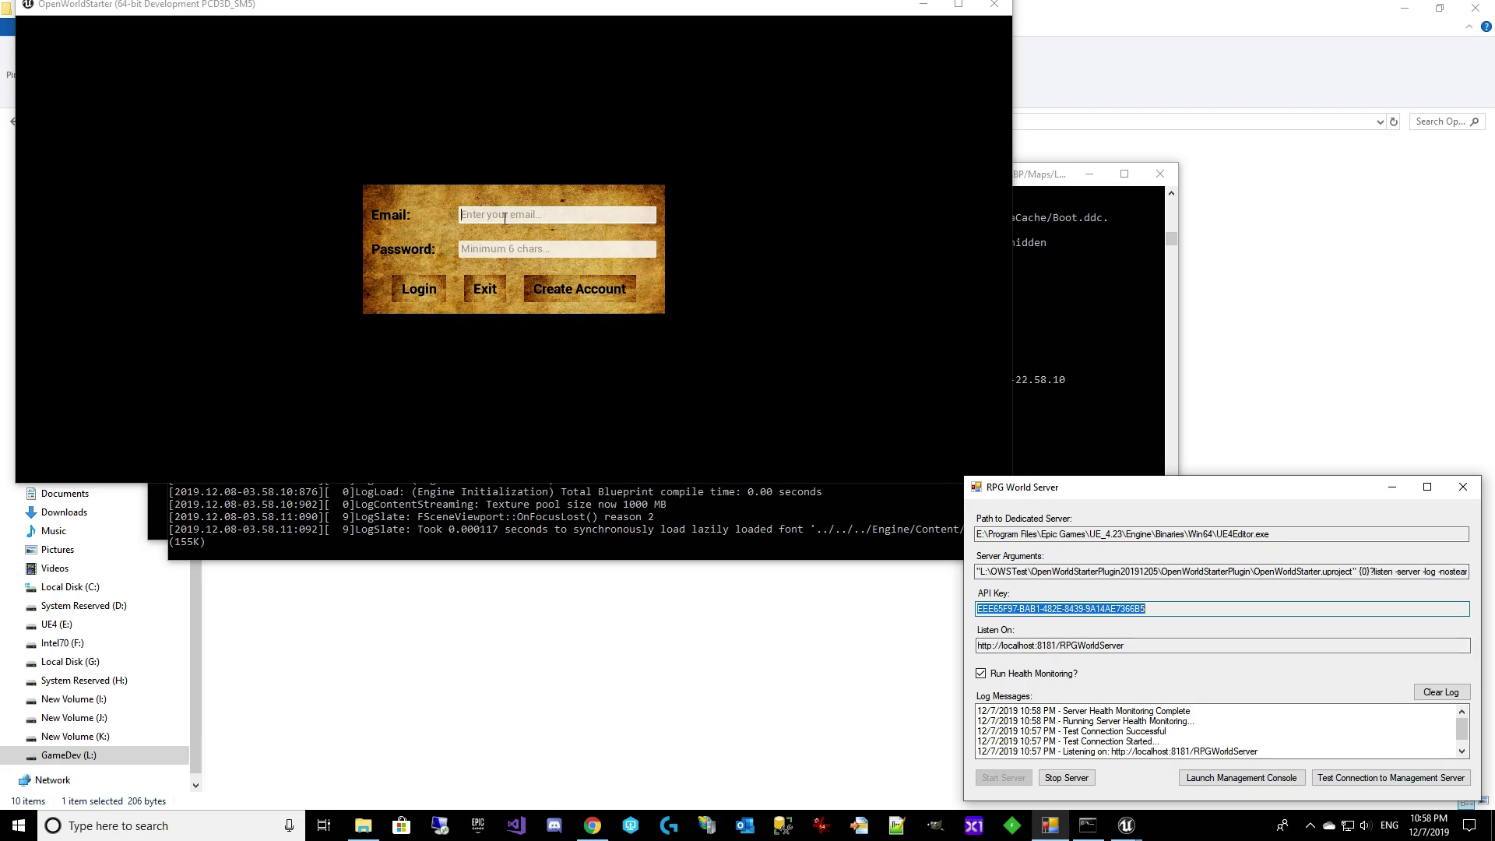
left_click(503, 218)
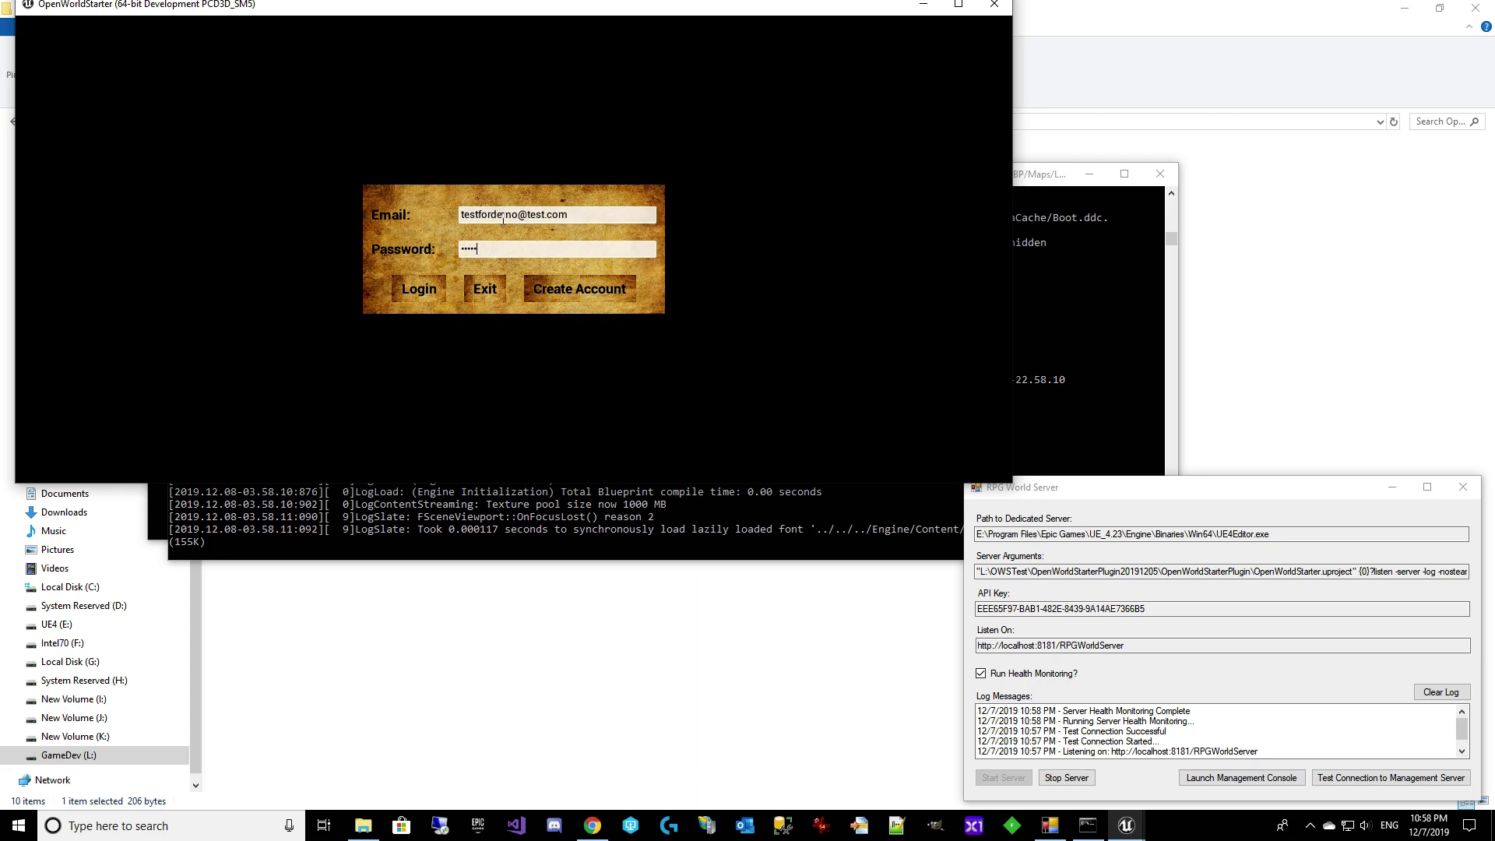
key("Return")
left_click(298, 430)
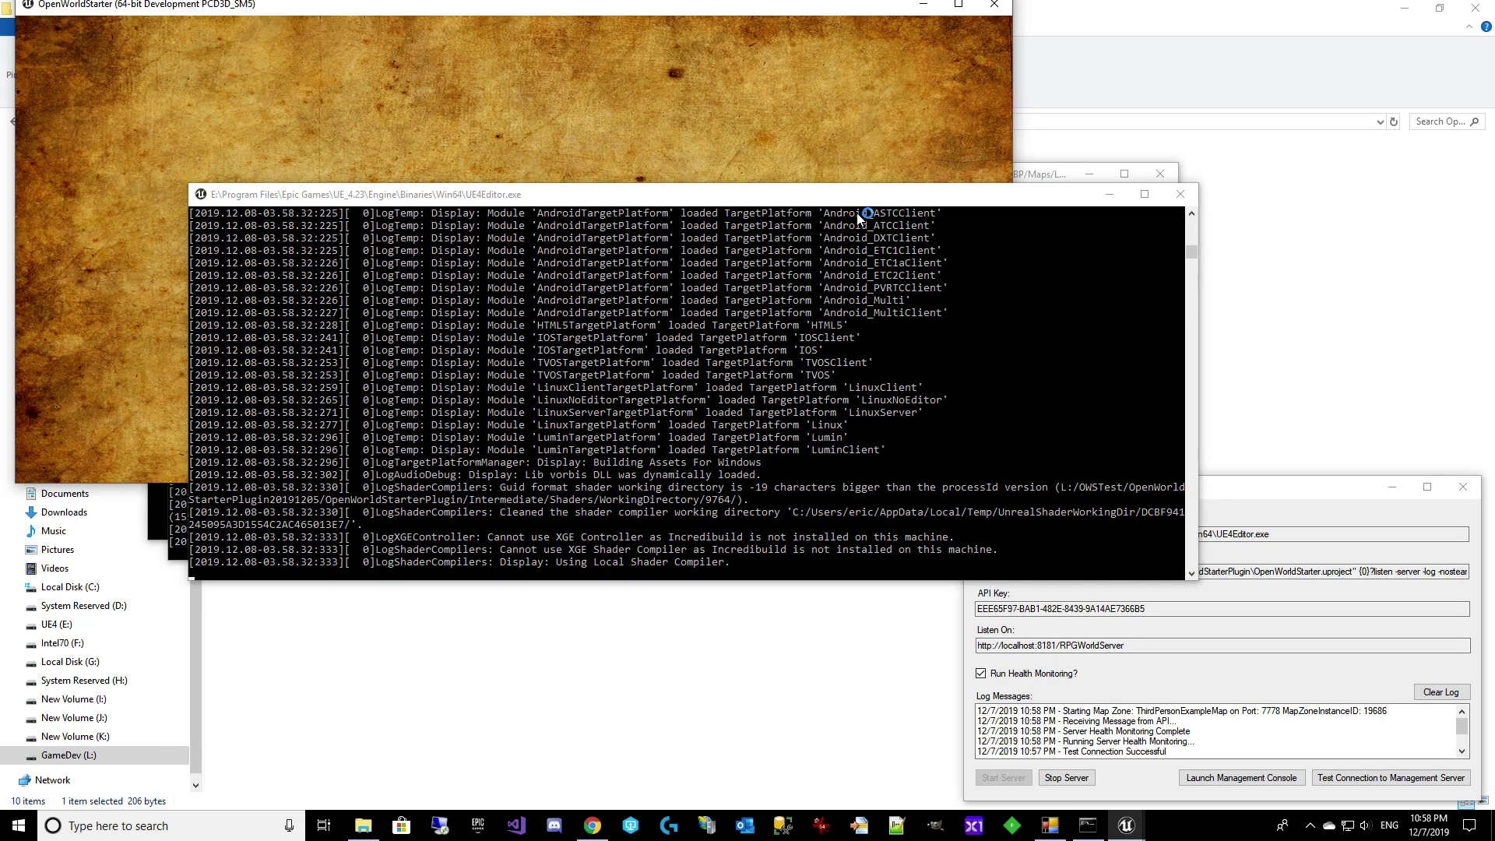
- Move the server console clear of the game view and run the character across ThirdPersonExampleMap into the transfer zone to Map2
left_click_drag(858, 195, 679, 410)
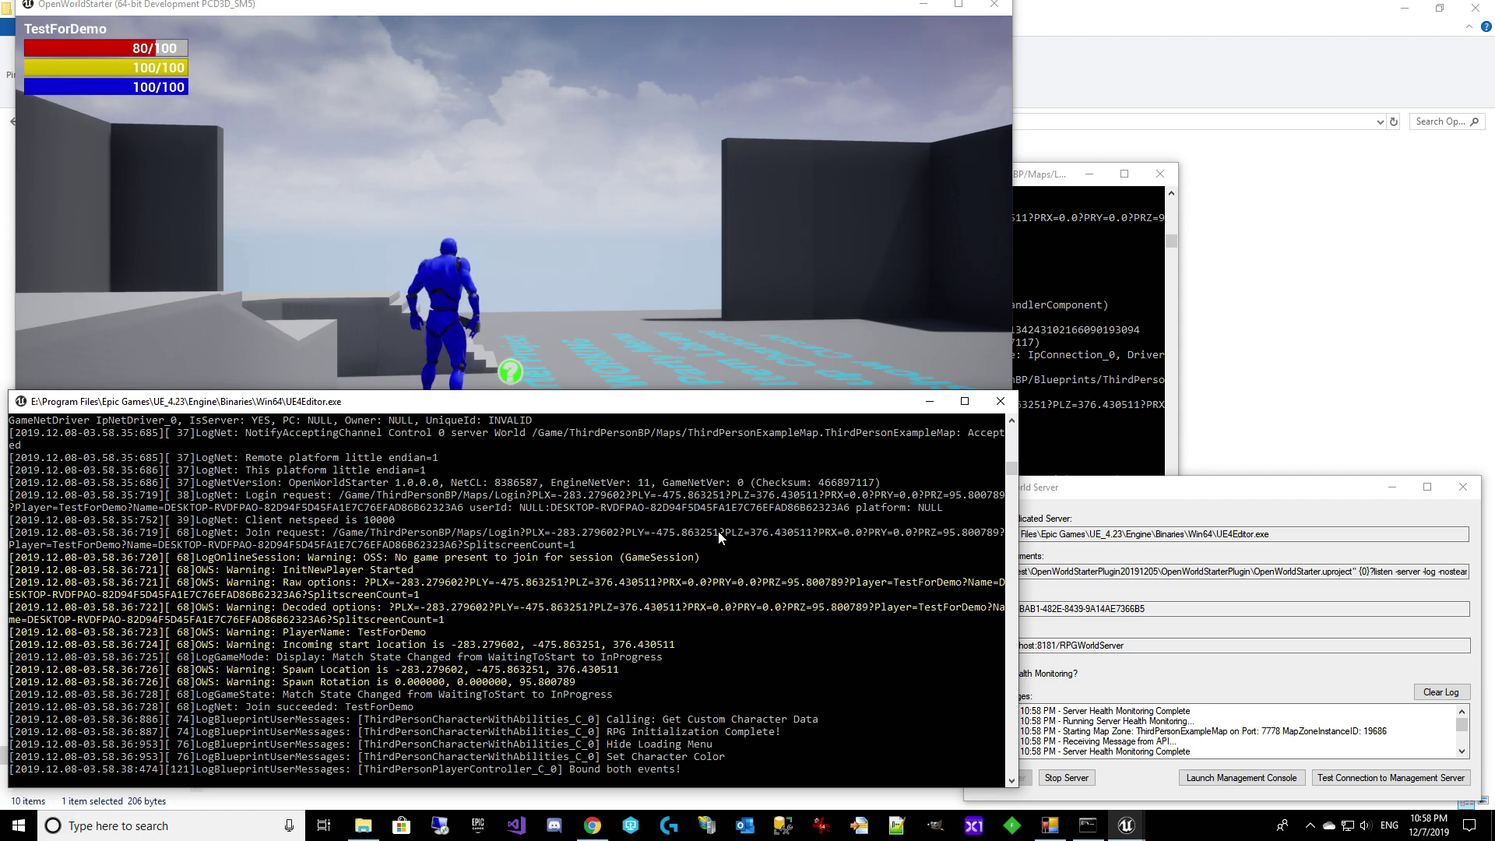
left_click(724, 217)
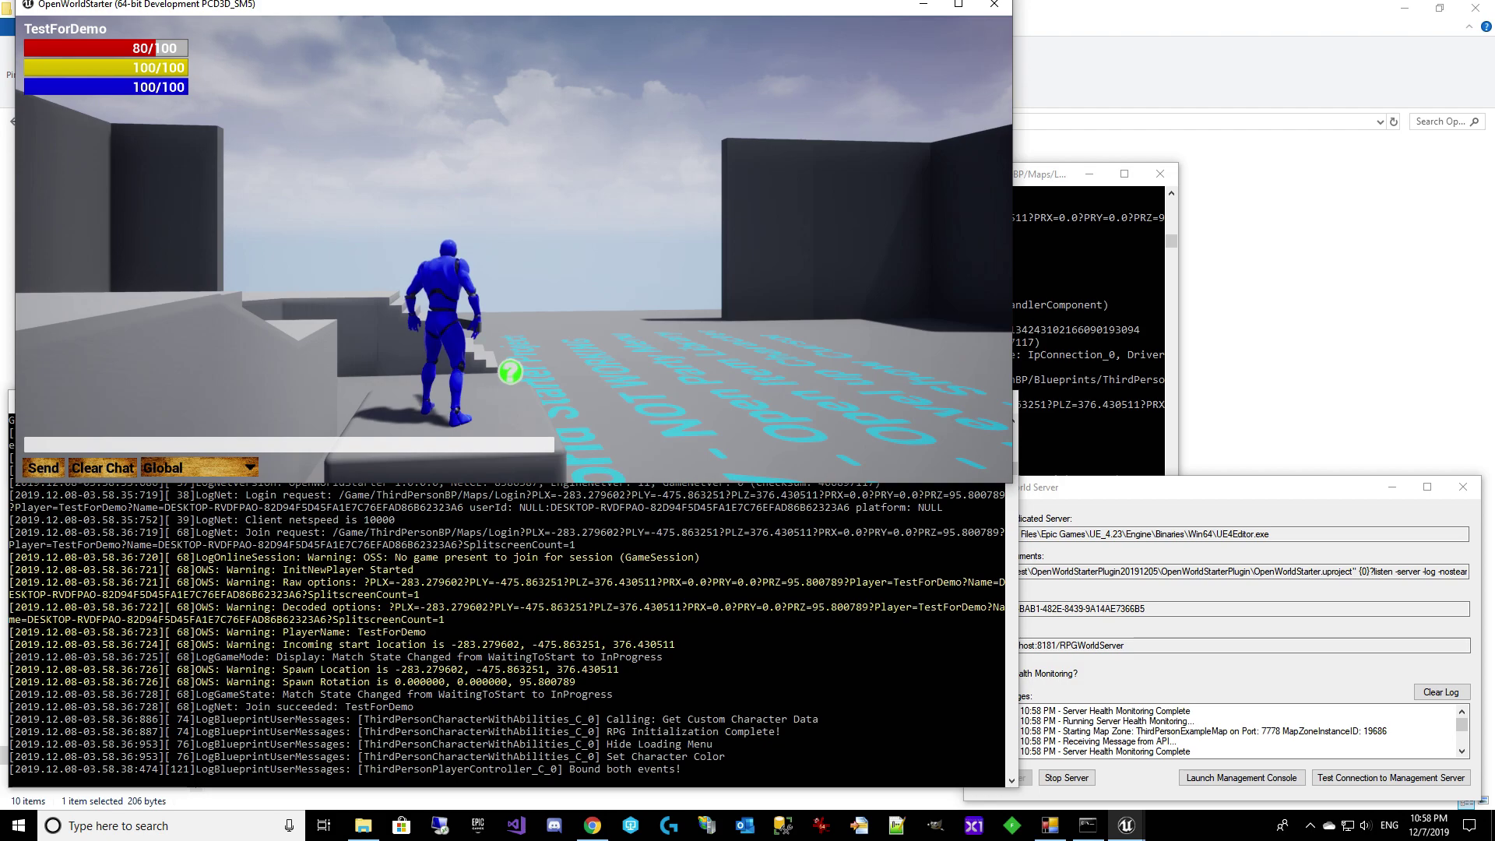
key("w")
key("space")
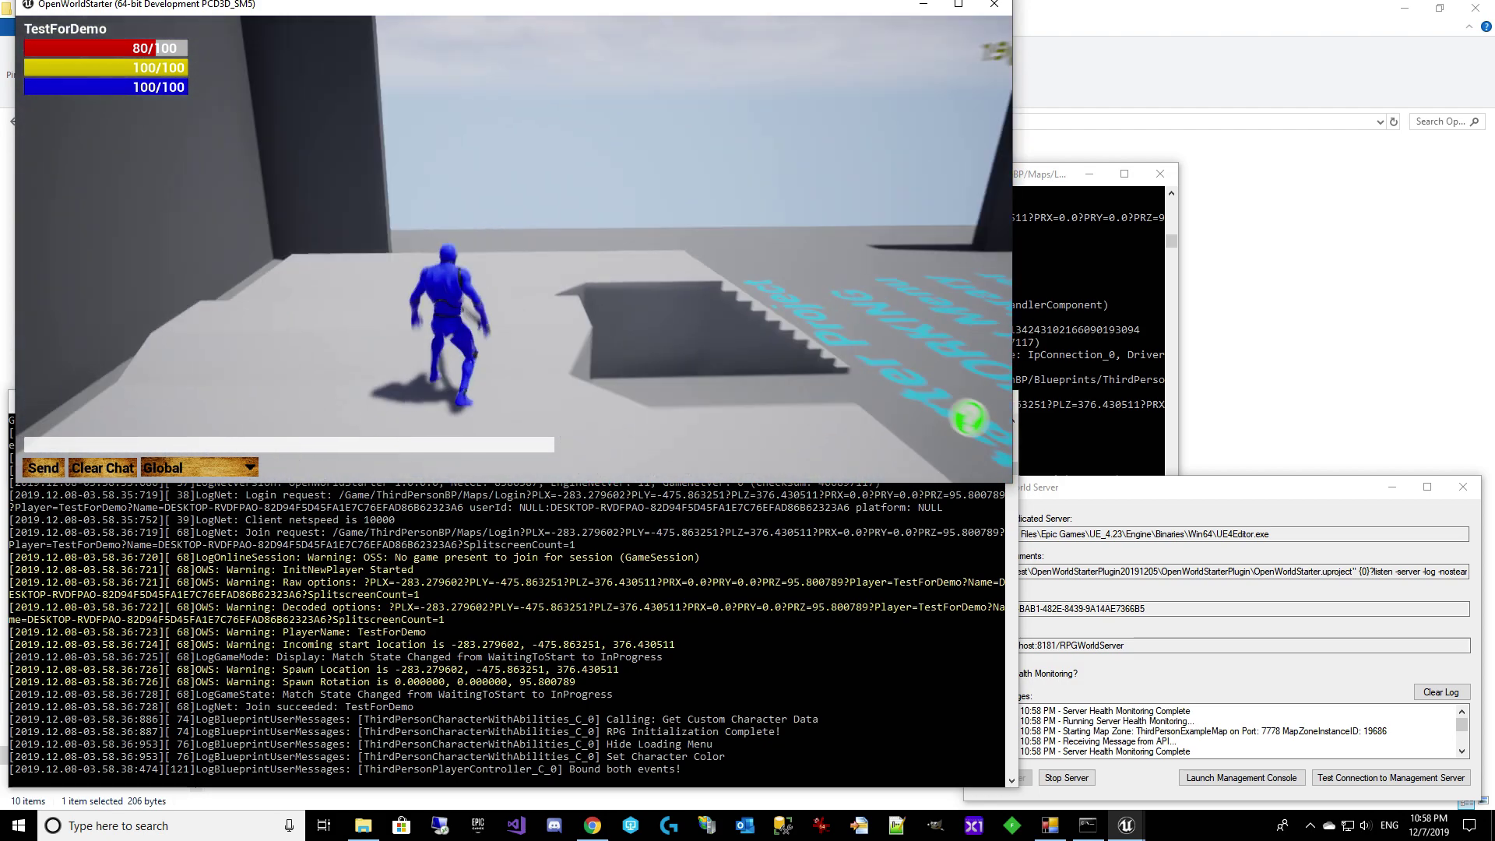
key("w")
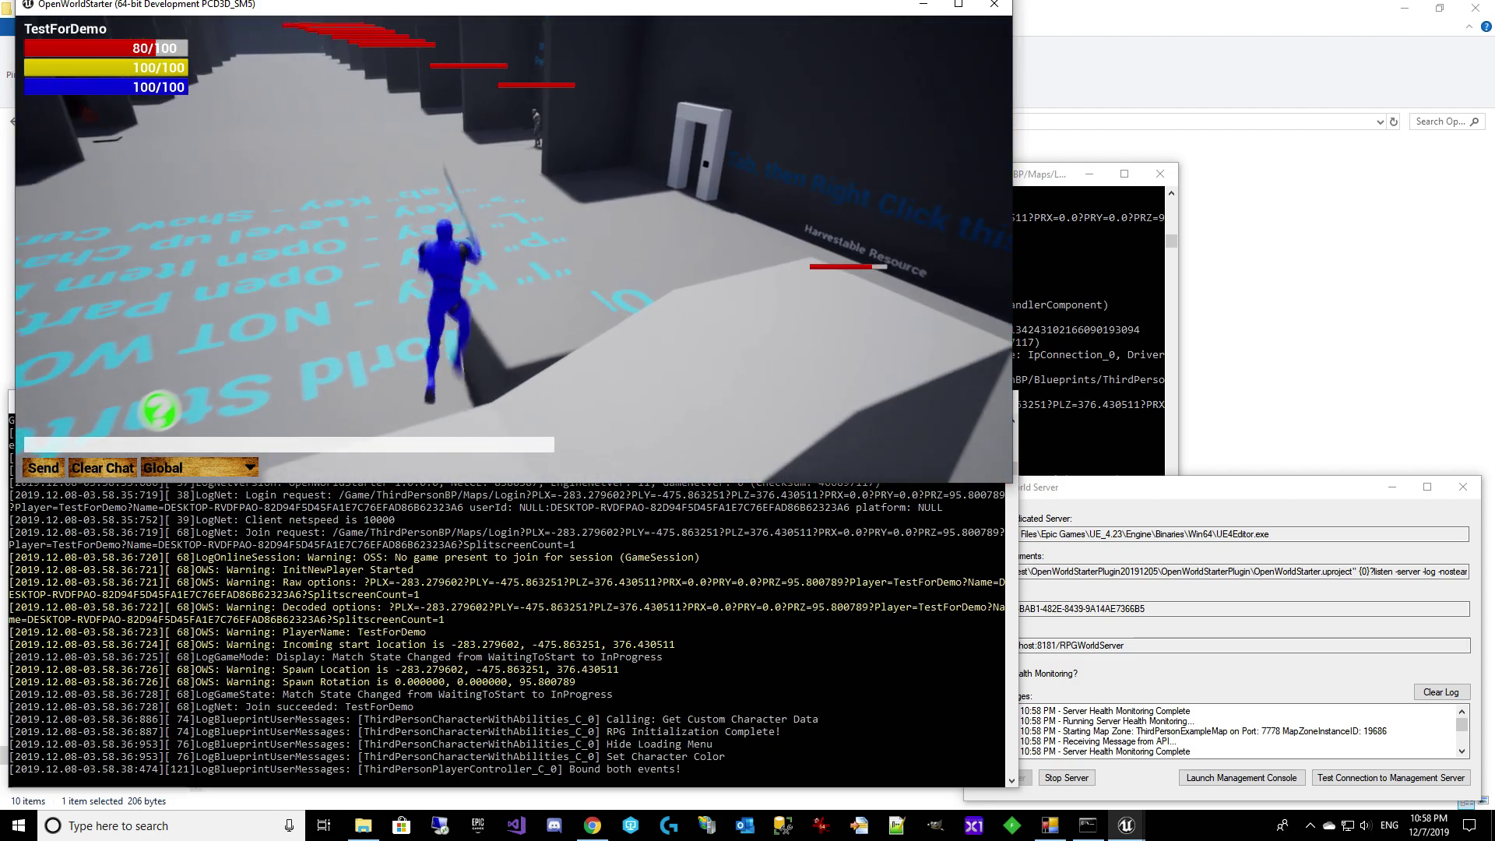
key("w")
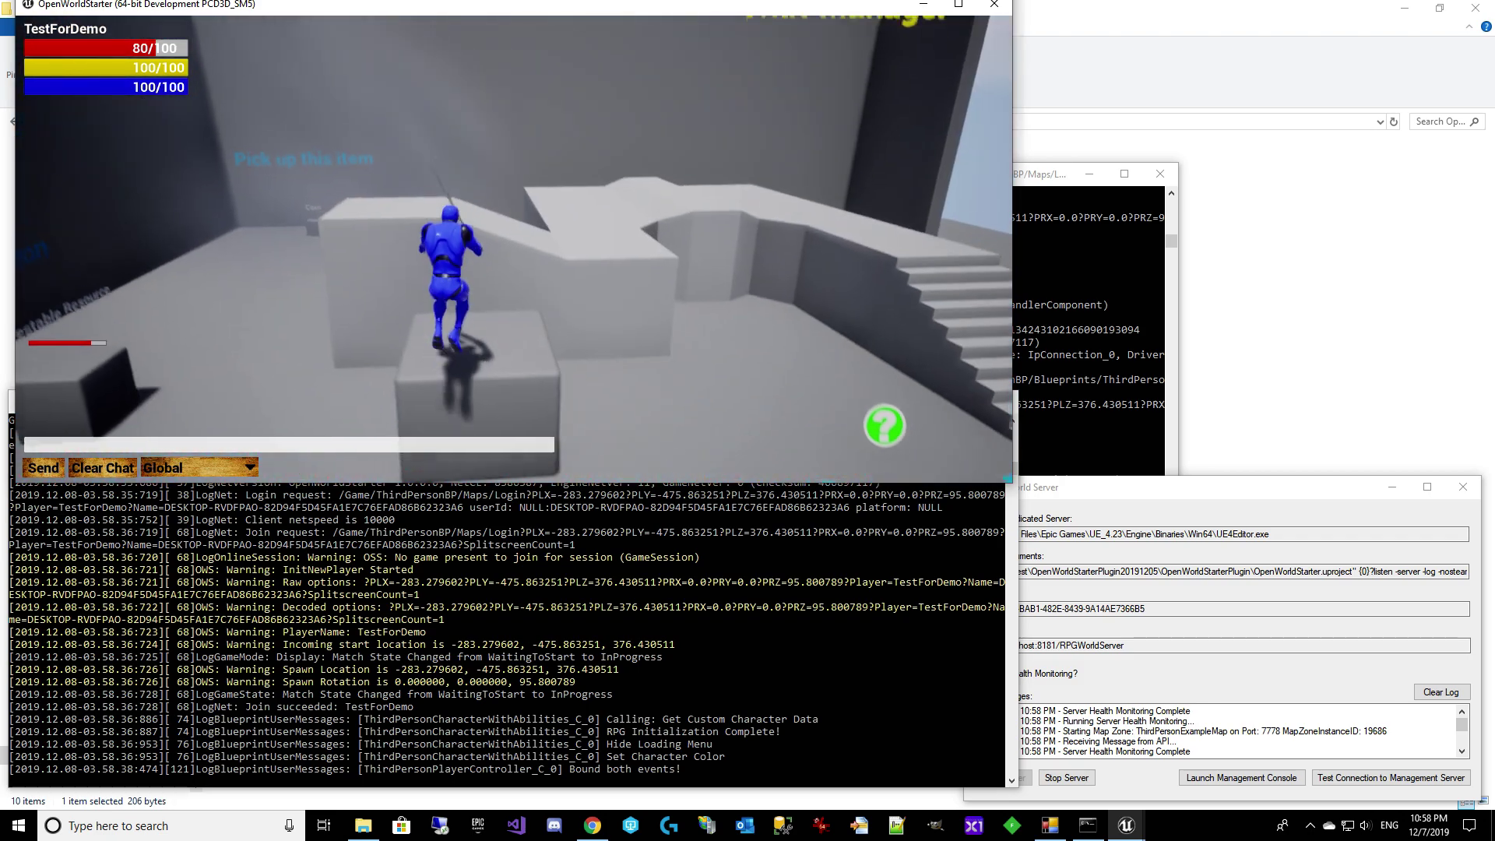
key("w")
key("space")
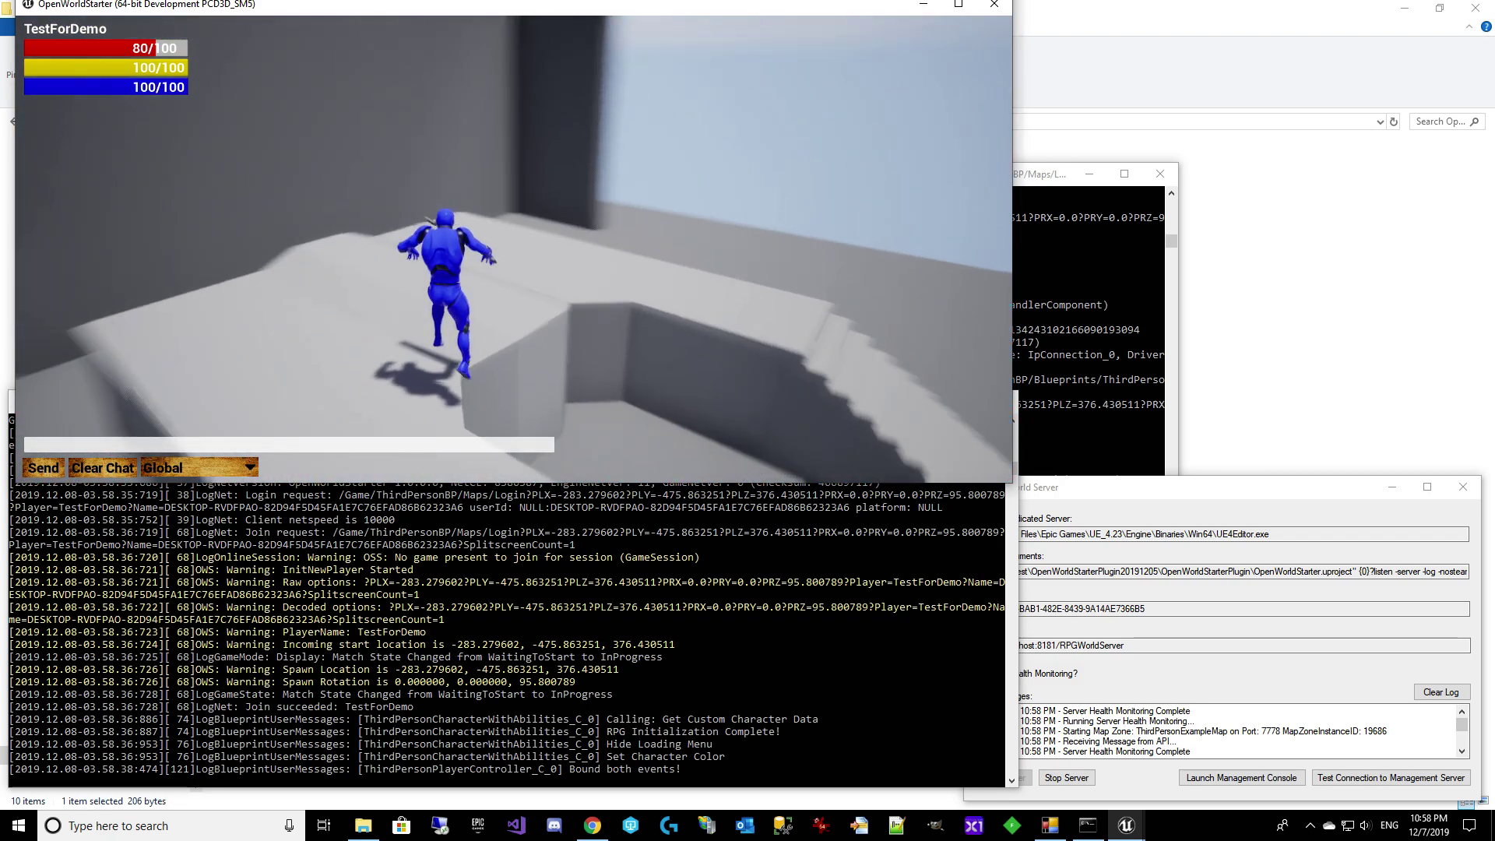
key("w")
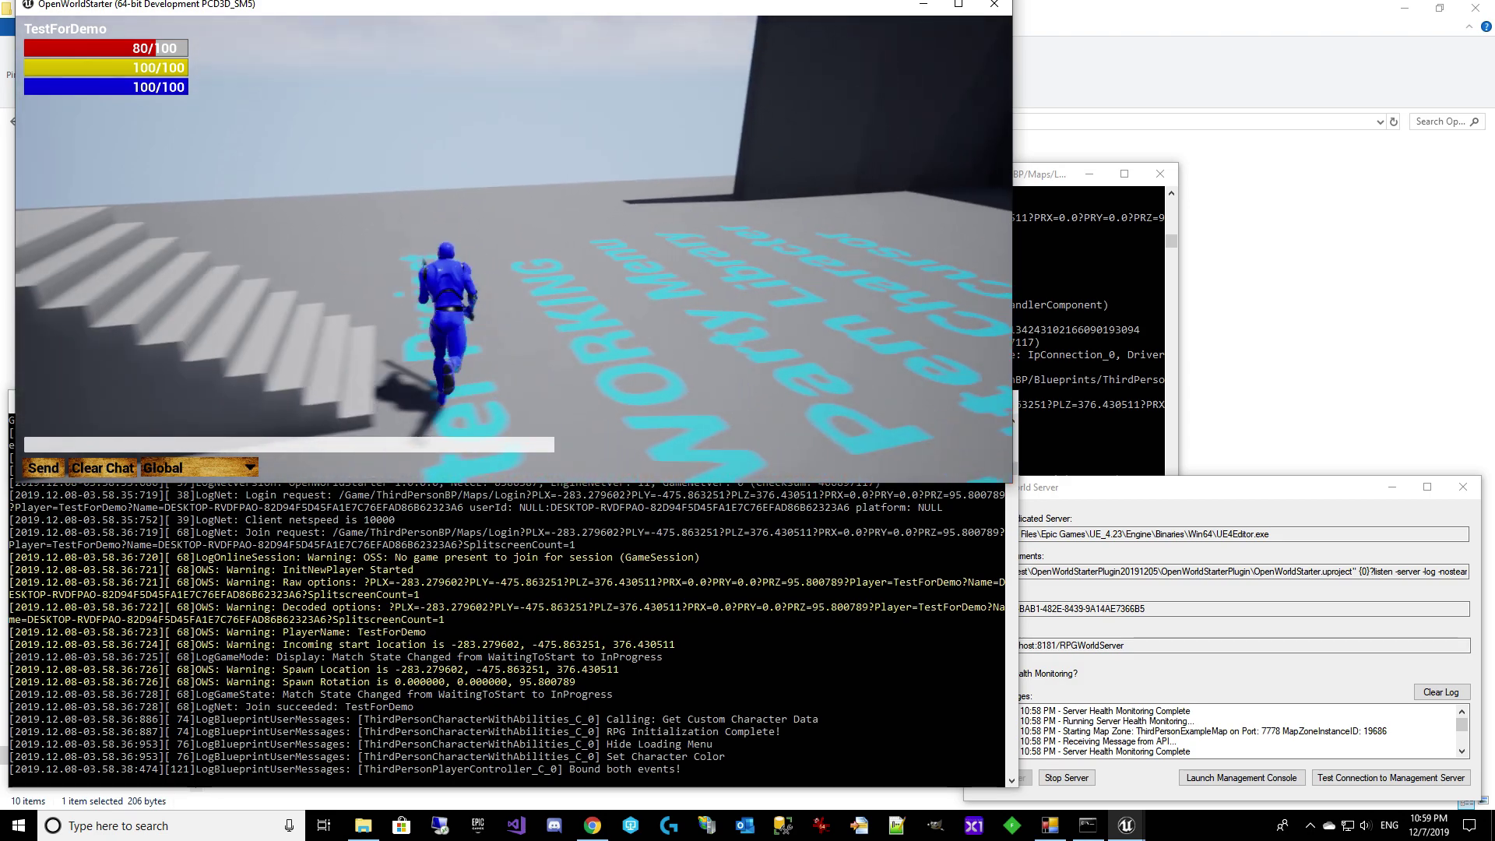
key("w")
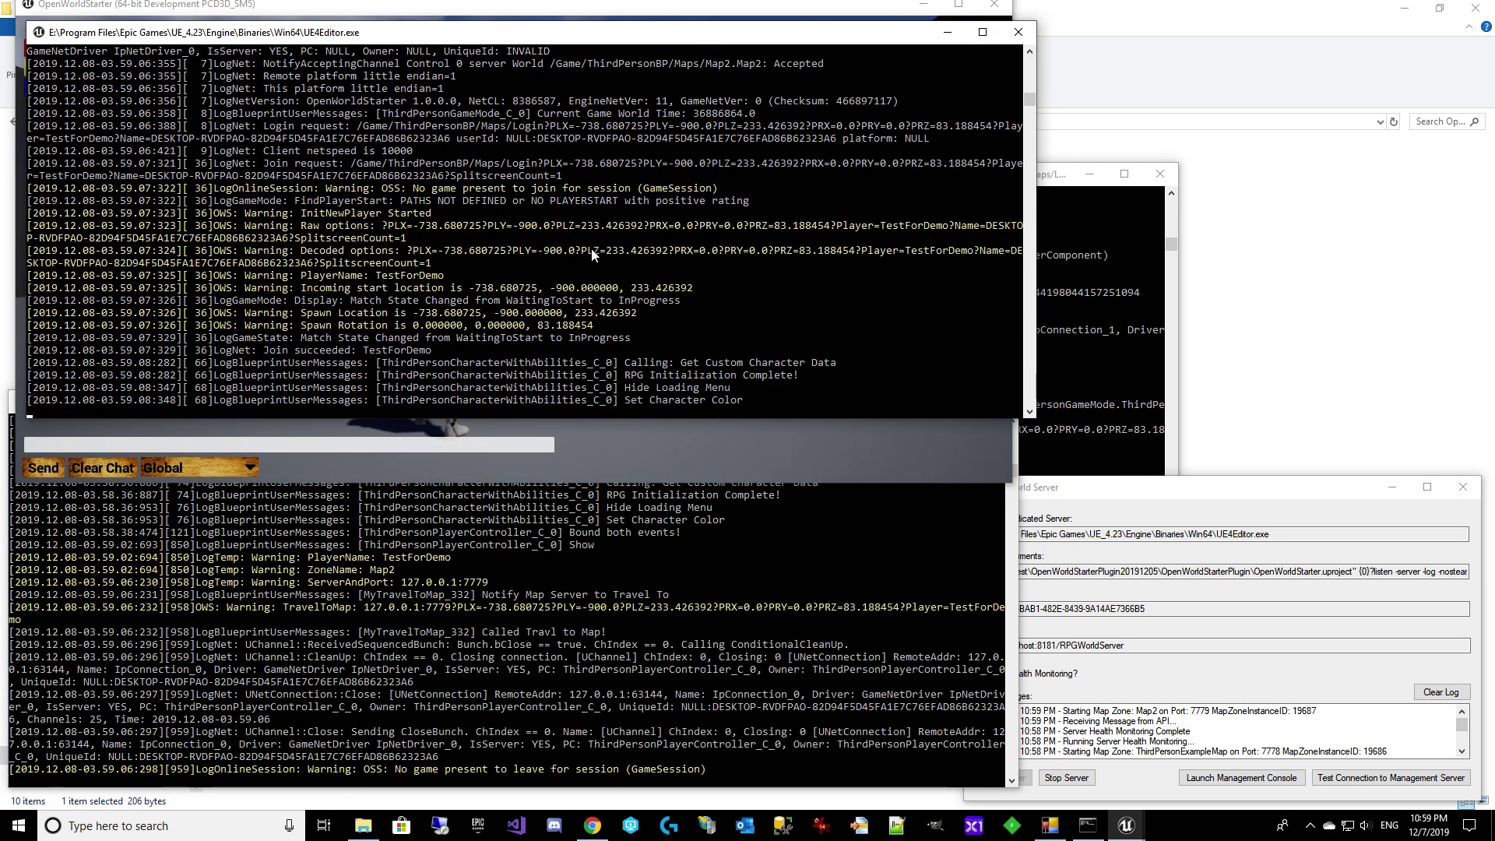
- Move the Map2 server console off the character, then run through Map2 and back into ThirdPersonExampleMap
left_click_drag(595, 45, 1047, 44)
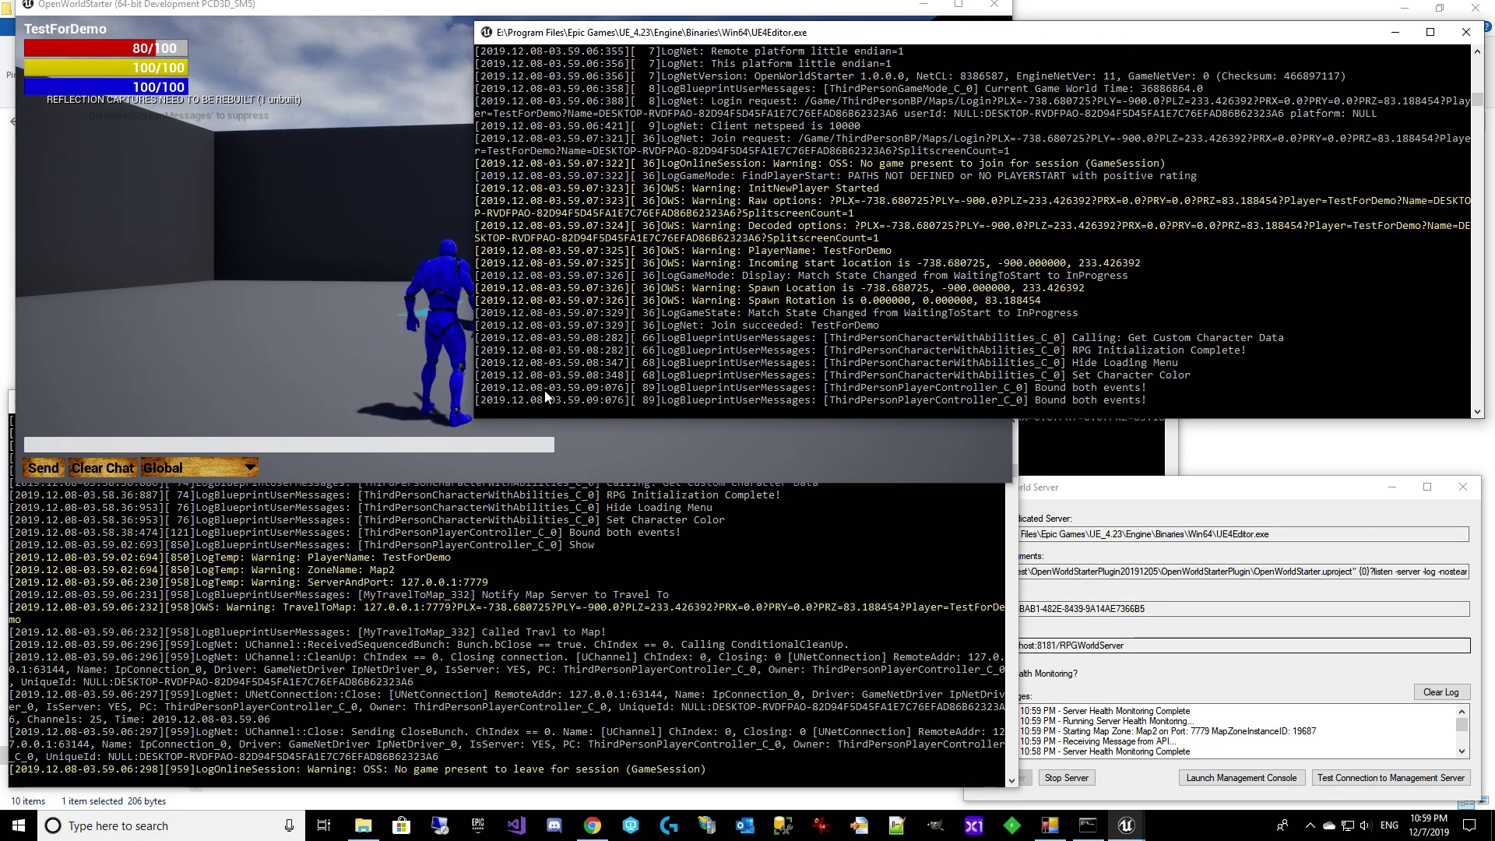
left_click(358, 398)
key("w")
key("w")
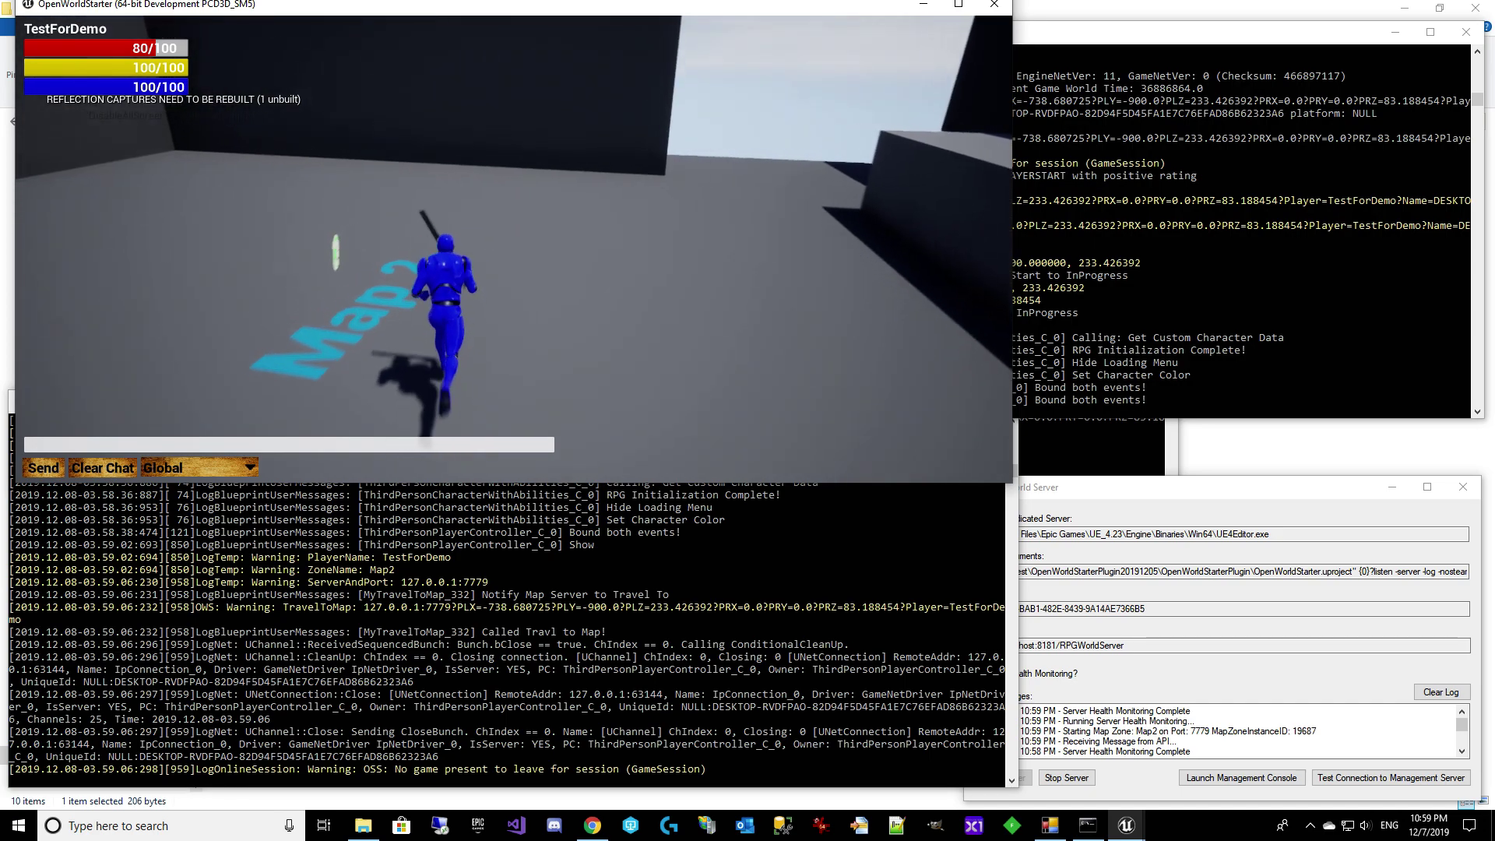
key("w")
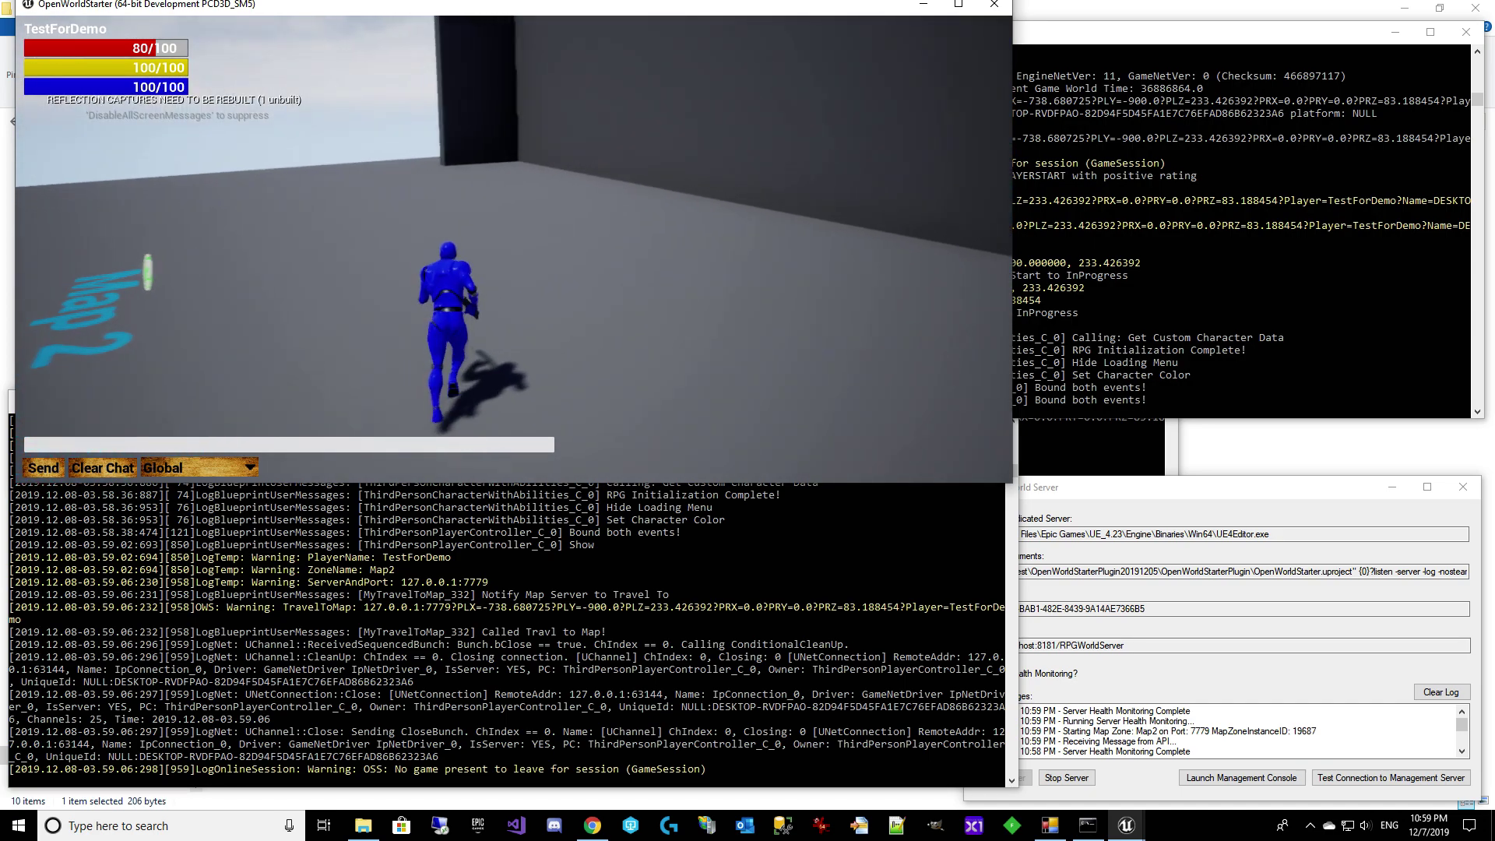
key("w")
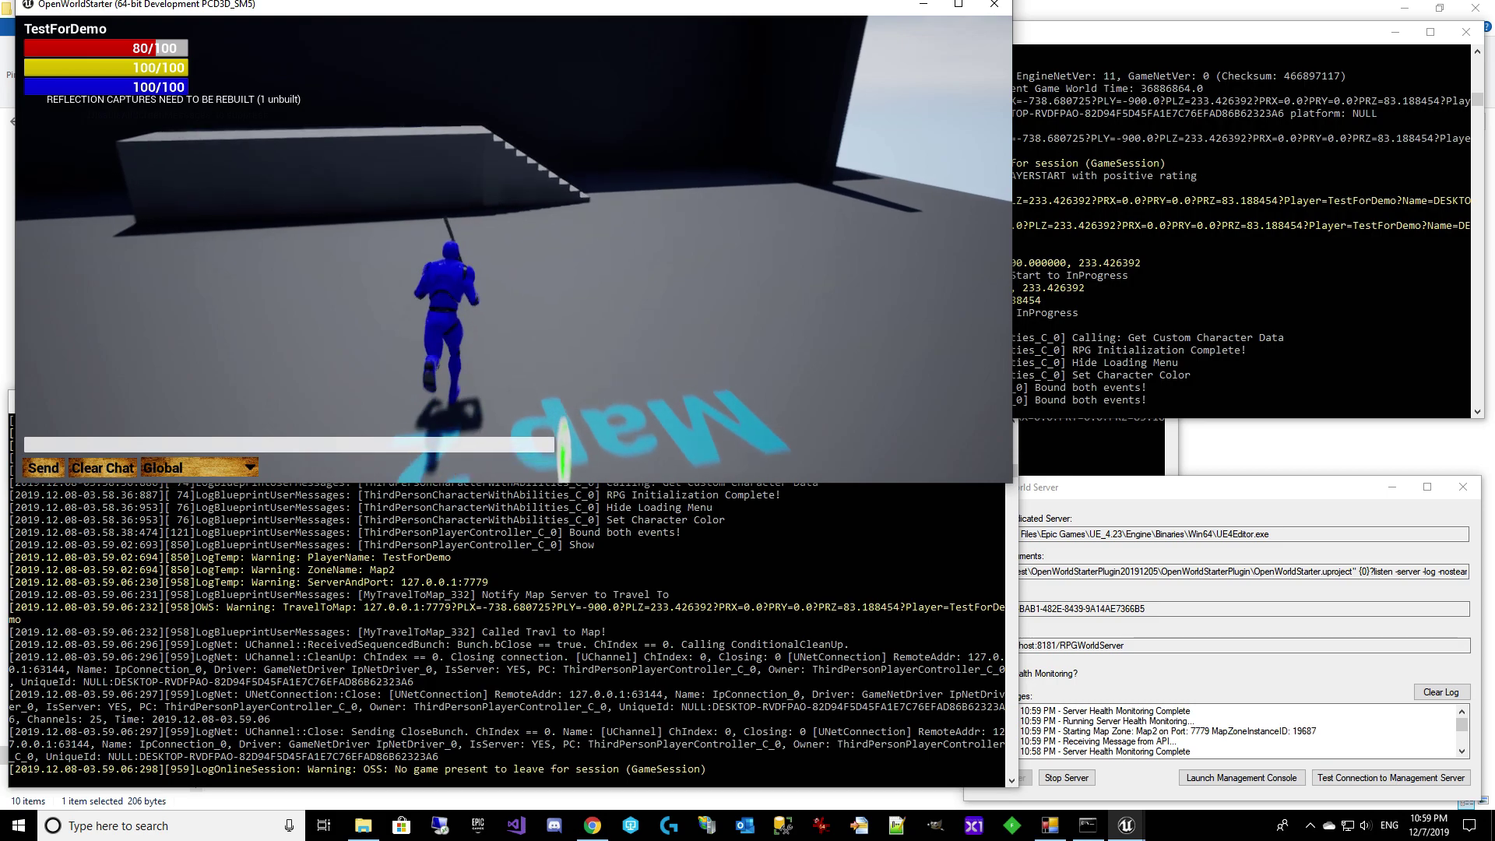
key("w")
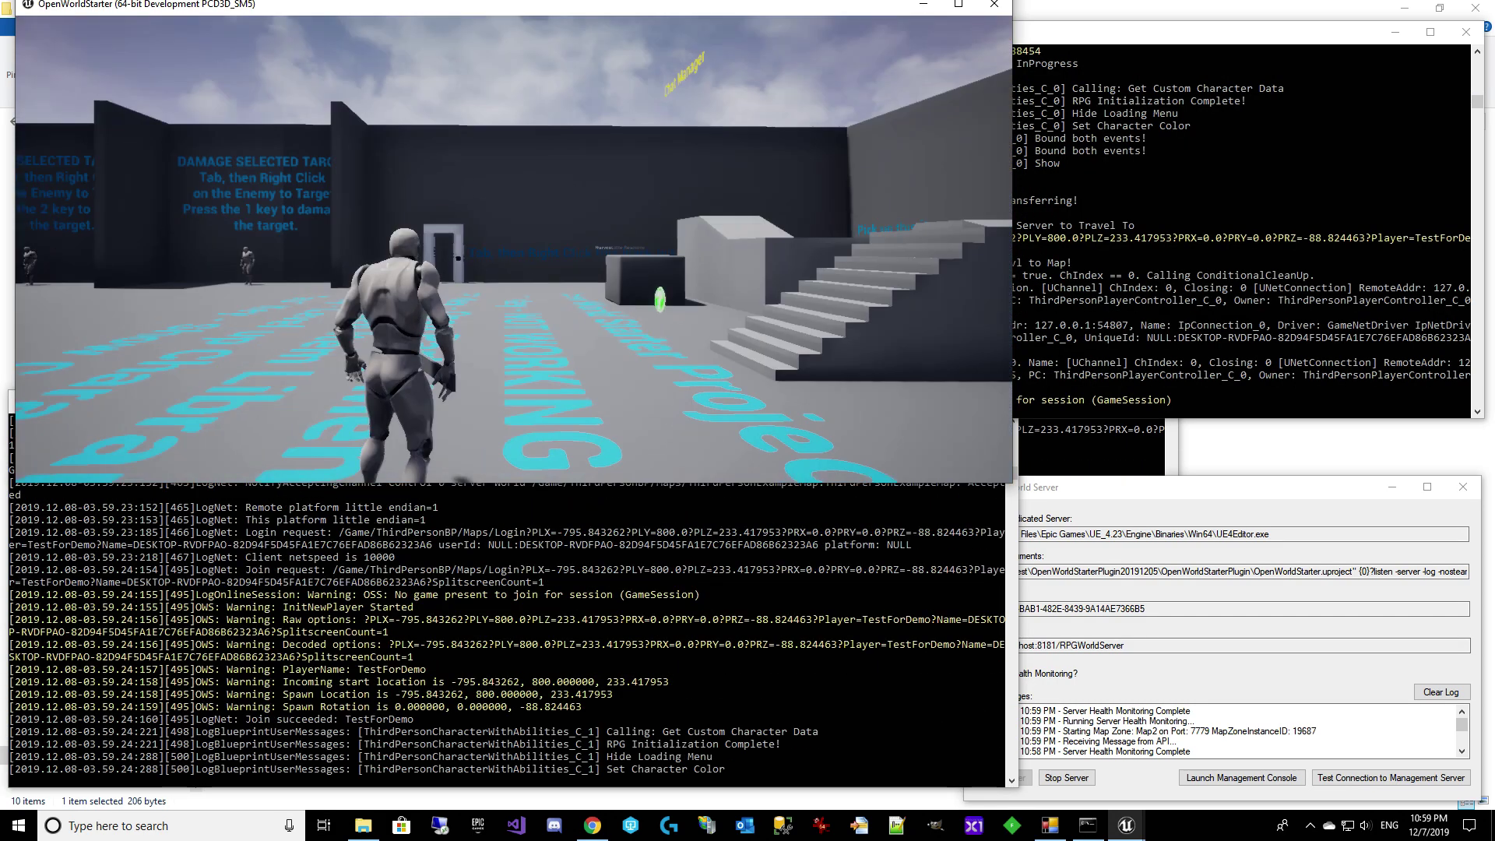
key("w")
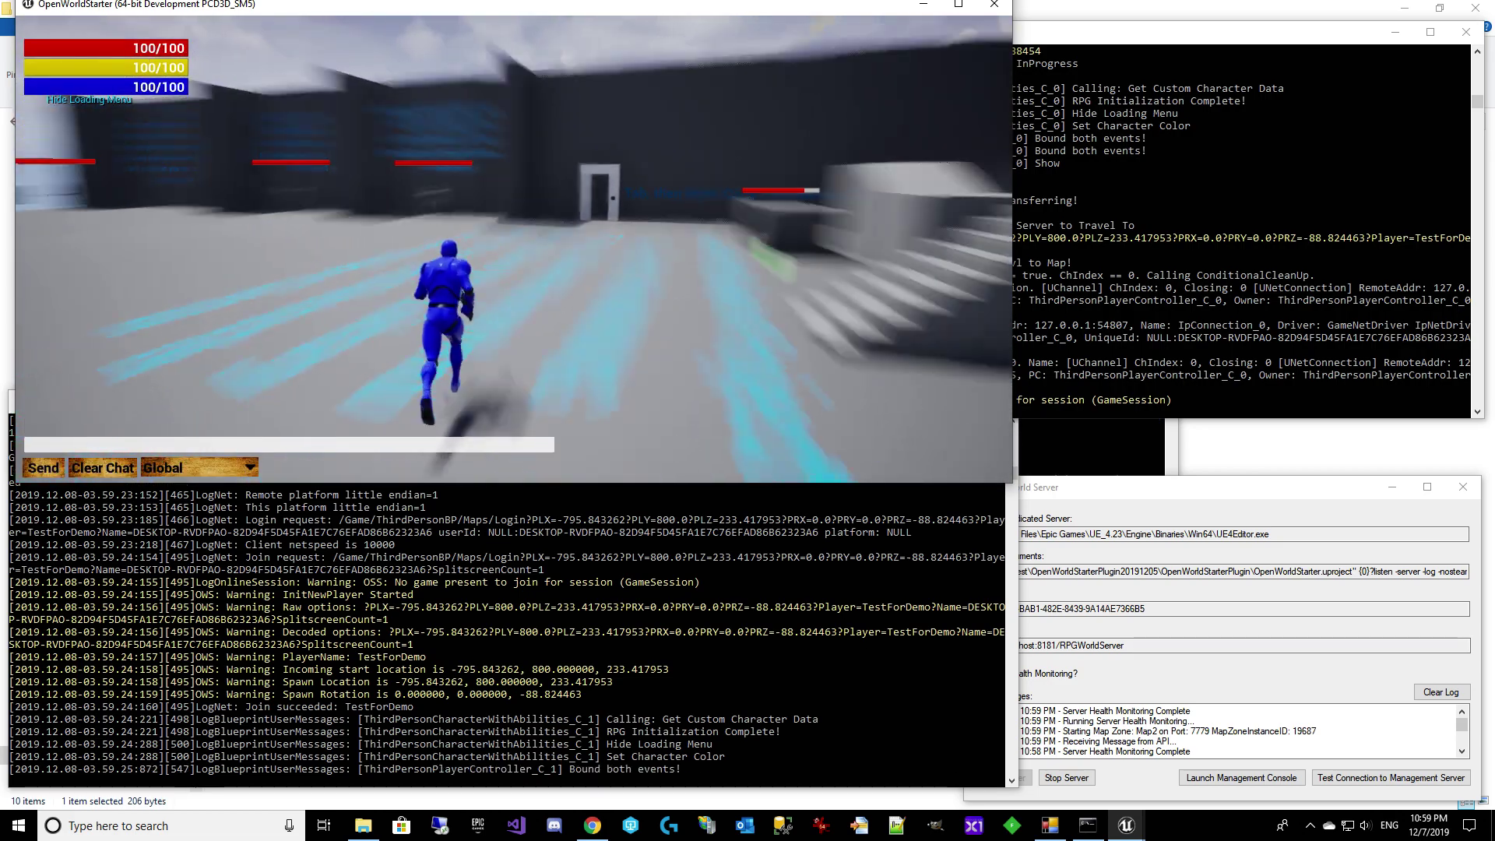
key("w")
- Switch to the Zone Instances page in Chrome, refresh the list to check the running zones, and minimize the browser
key("alt+Tab")
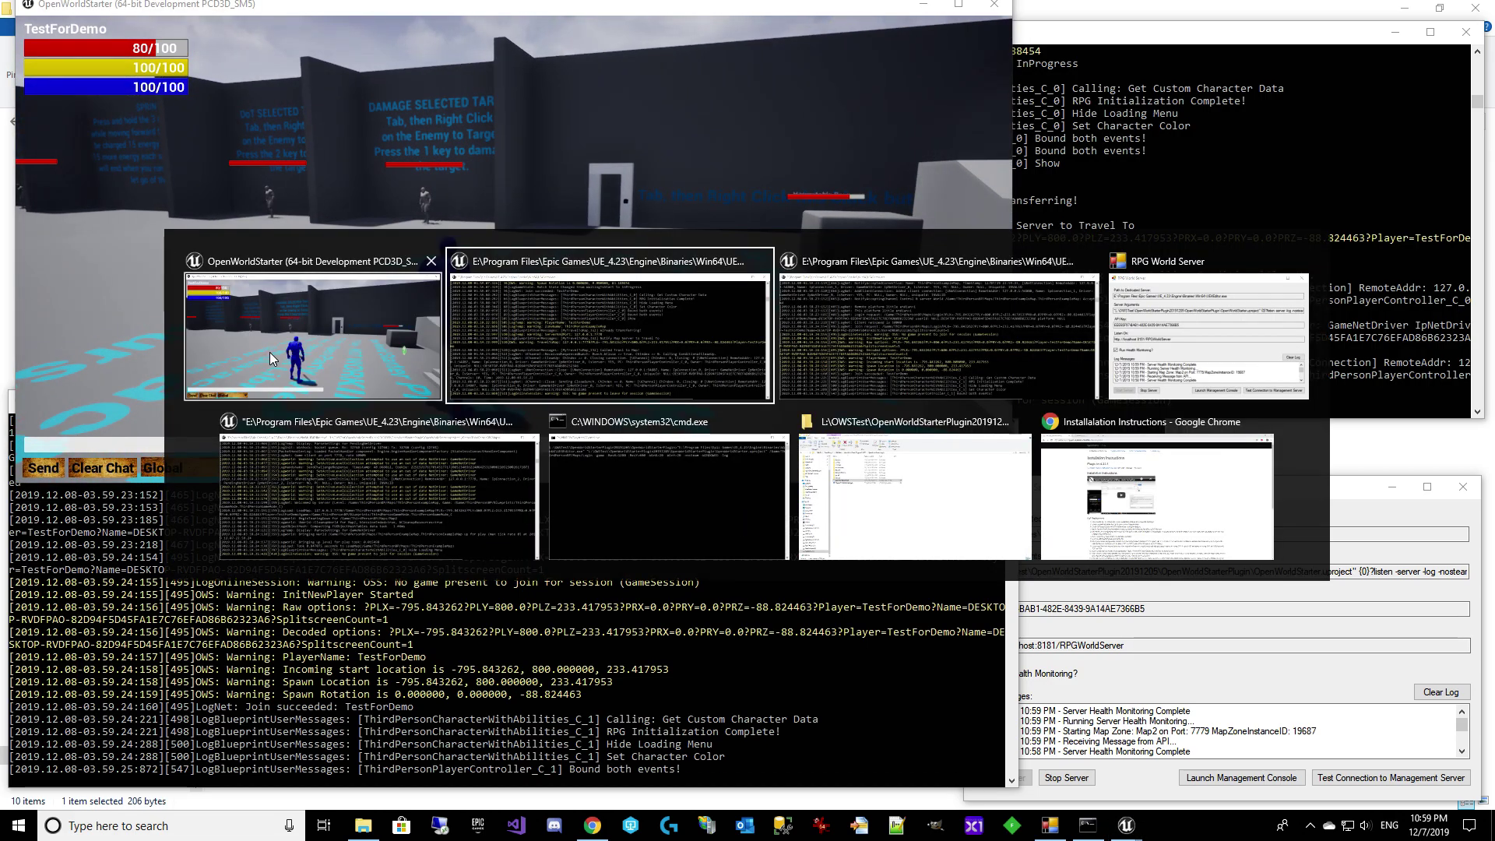
key("alt+Tab")
key("alt+Tab")
key("alt+Tab")
key("alt+Tab")
key("alt+Tab")
key("alt+Tab")
key("alt+Tab")
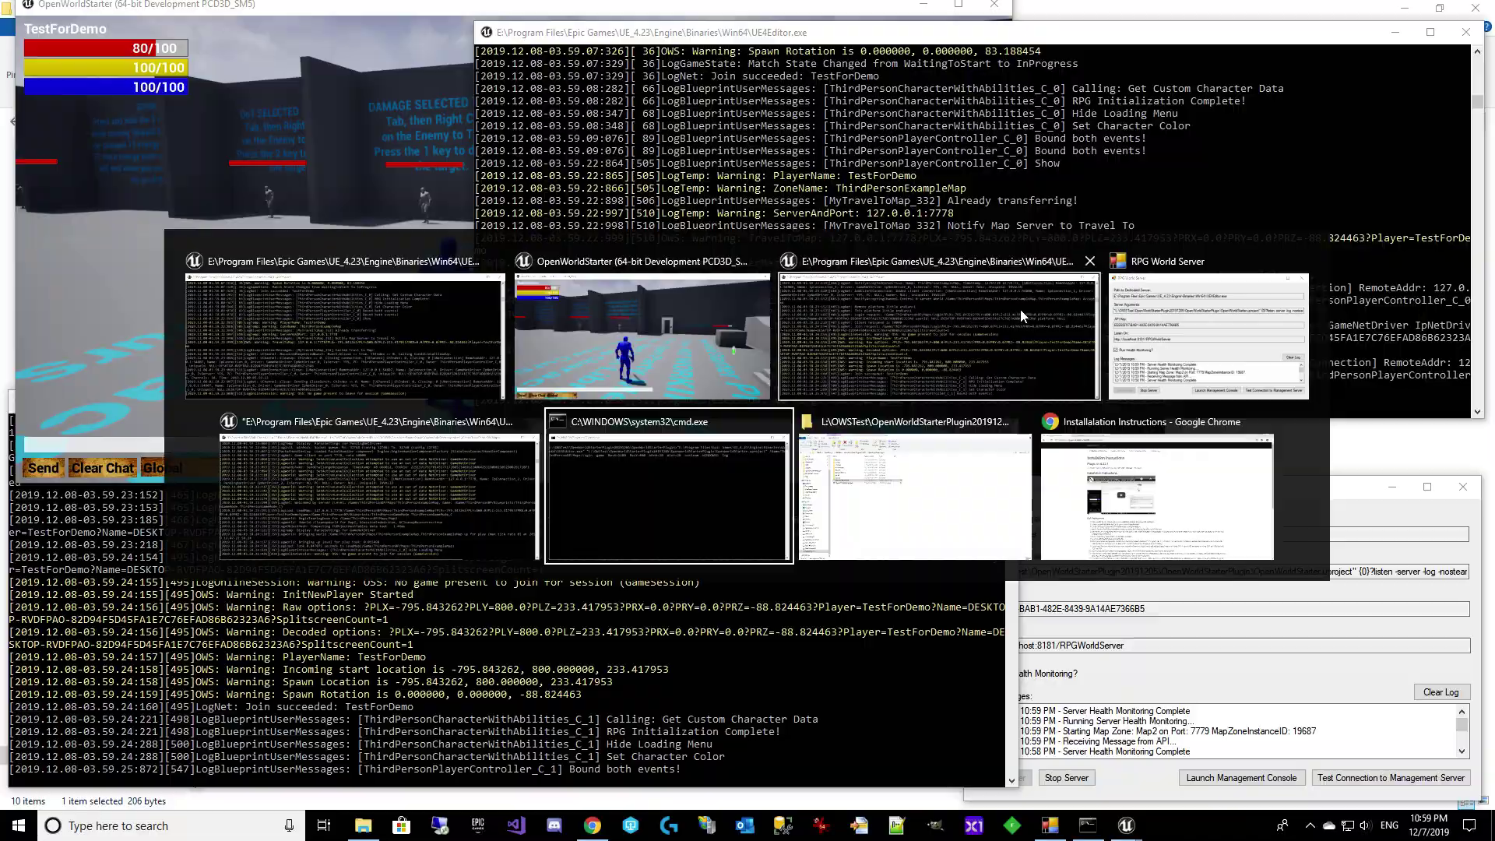
left_click(301, 15)
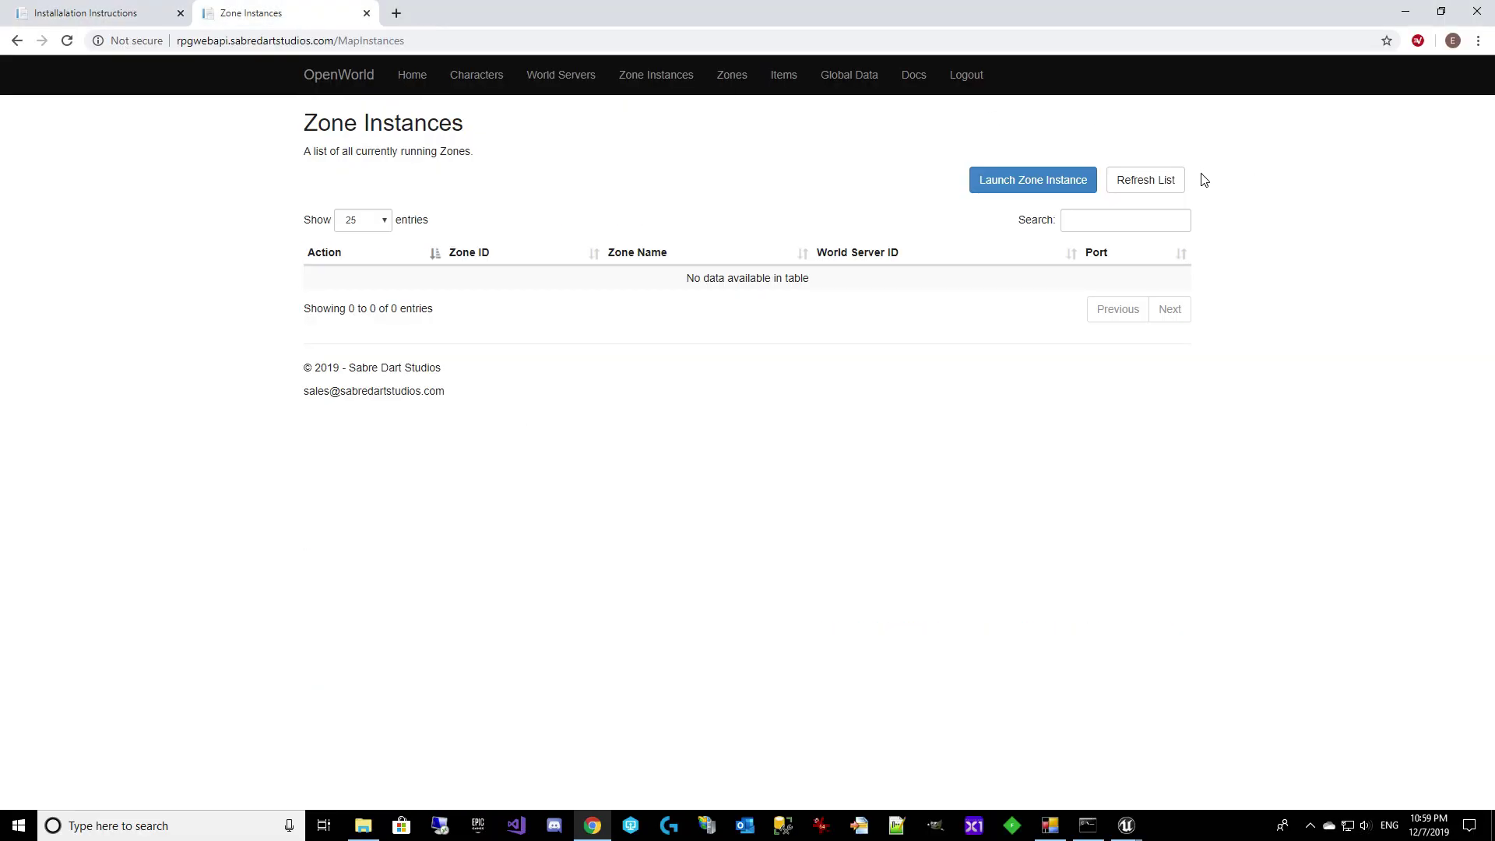
left_click(1150, 189)
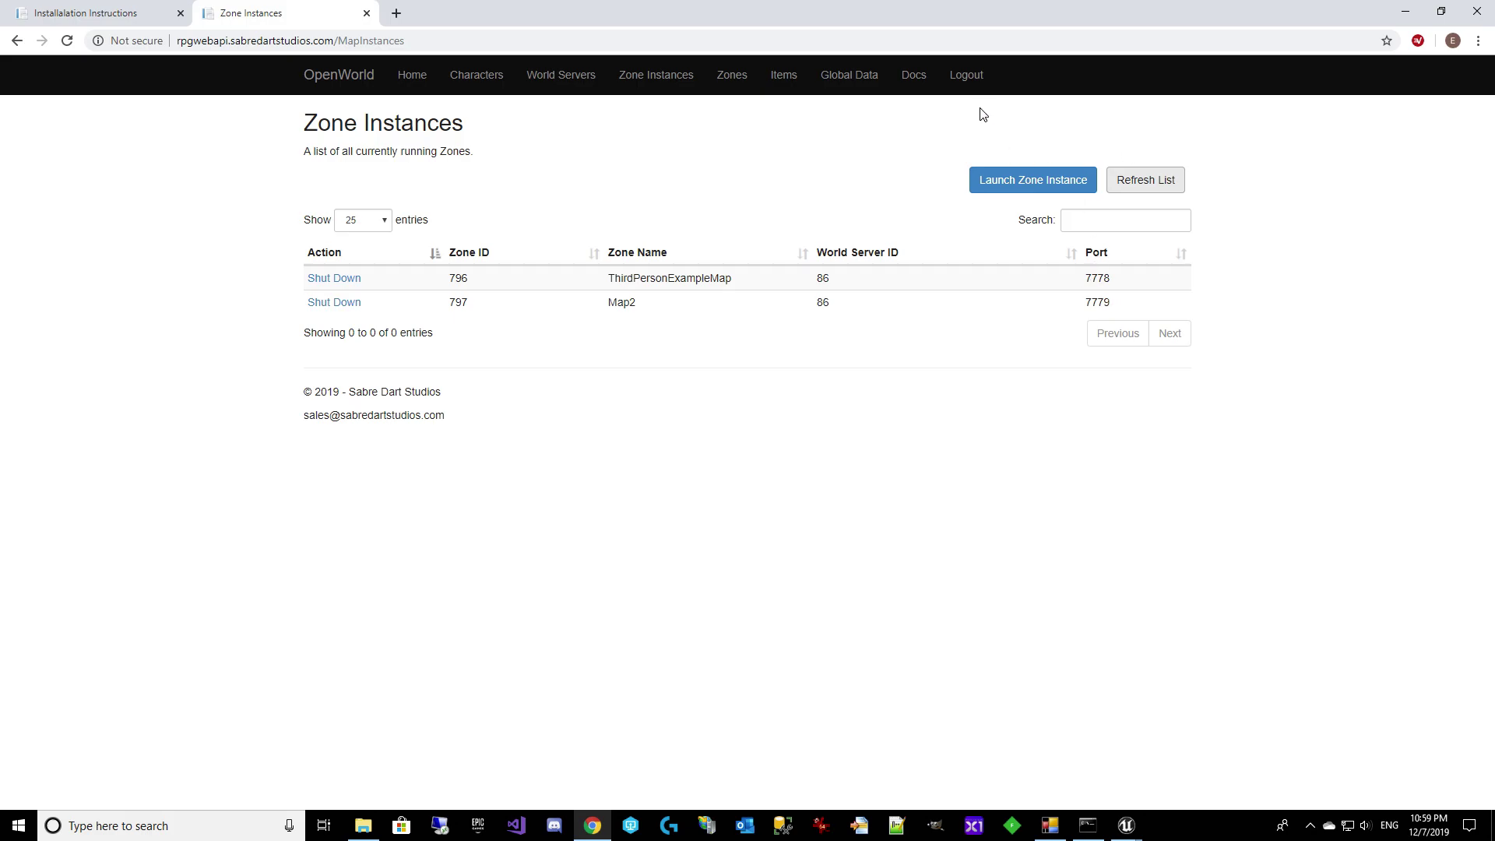
left_click(1405, 12)
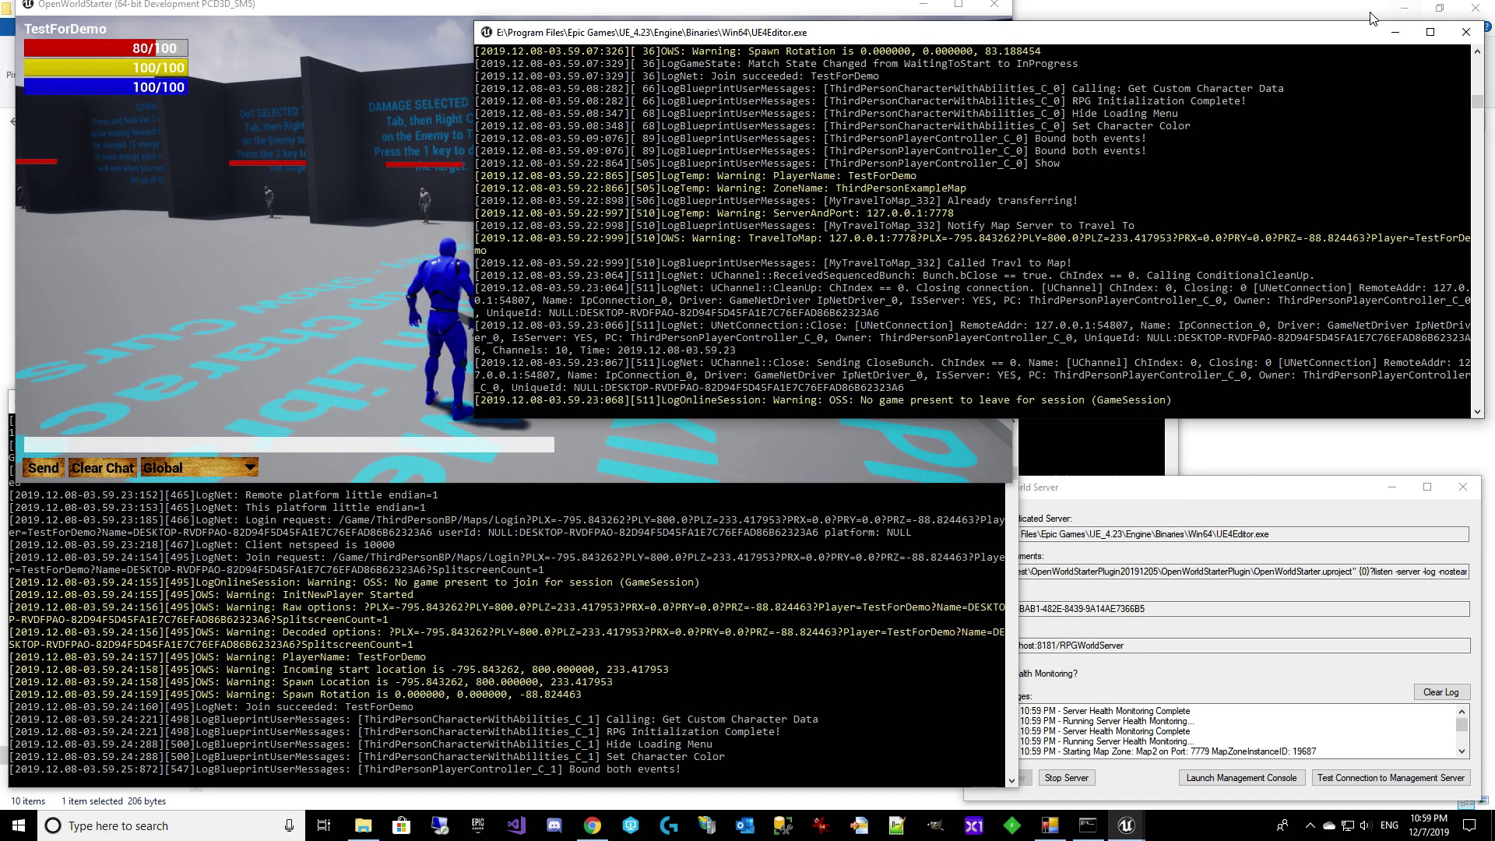
- Run the character to the Damage Selected Target bay, target its enemy and attack it with the direct damage ability
left_click(259, 288)
key("w")
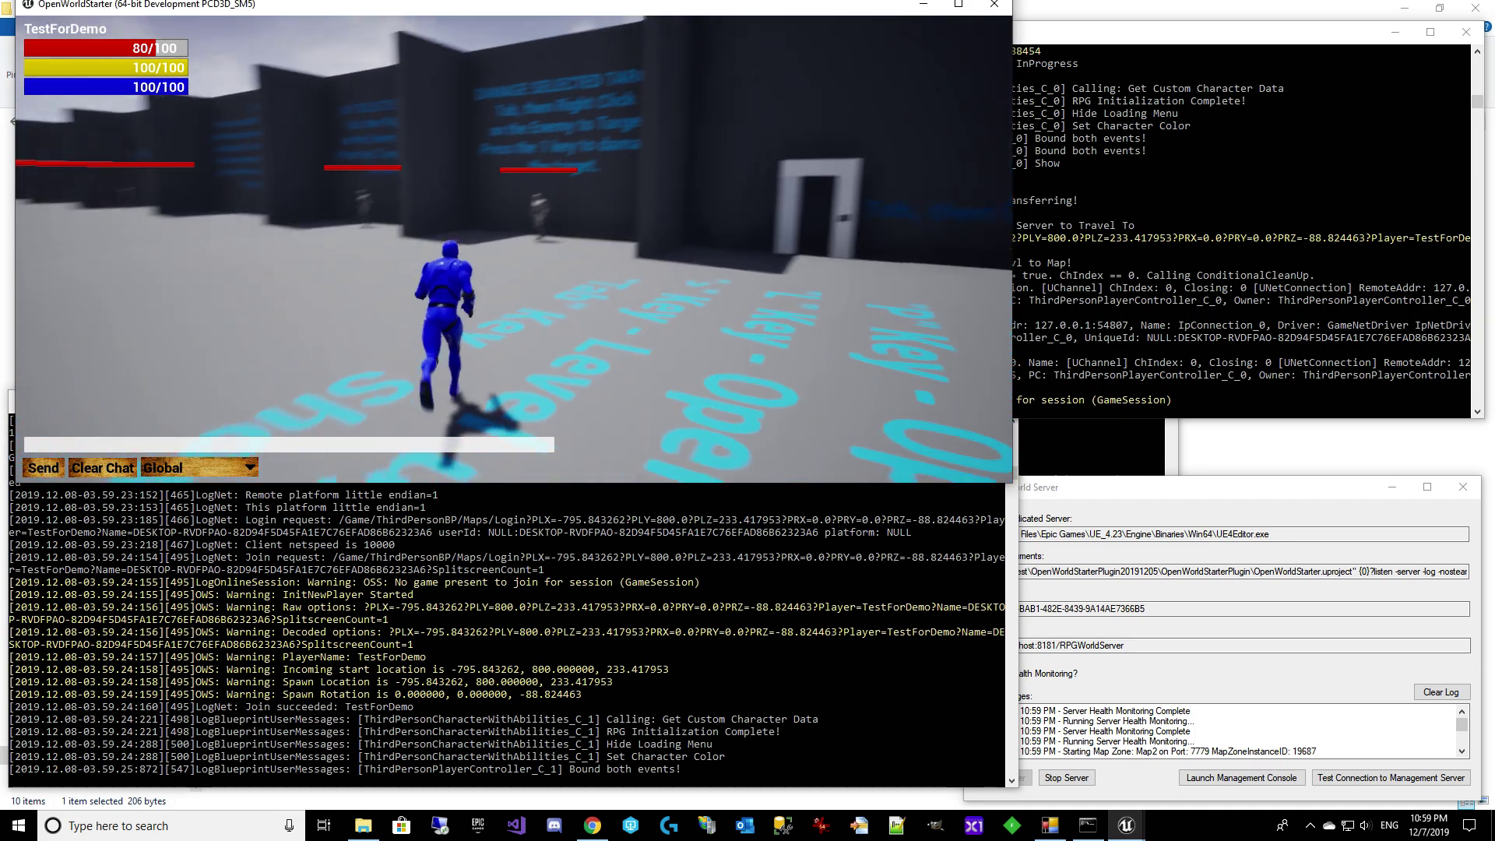
key("Tab")
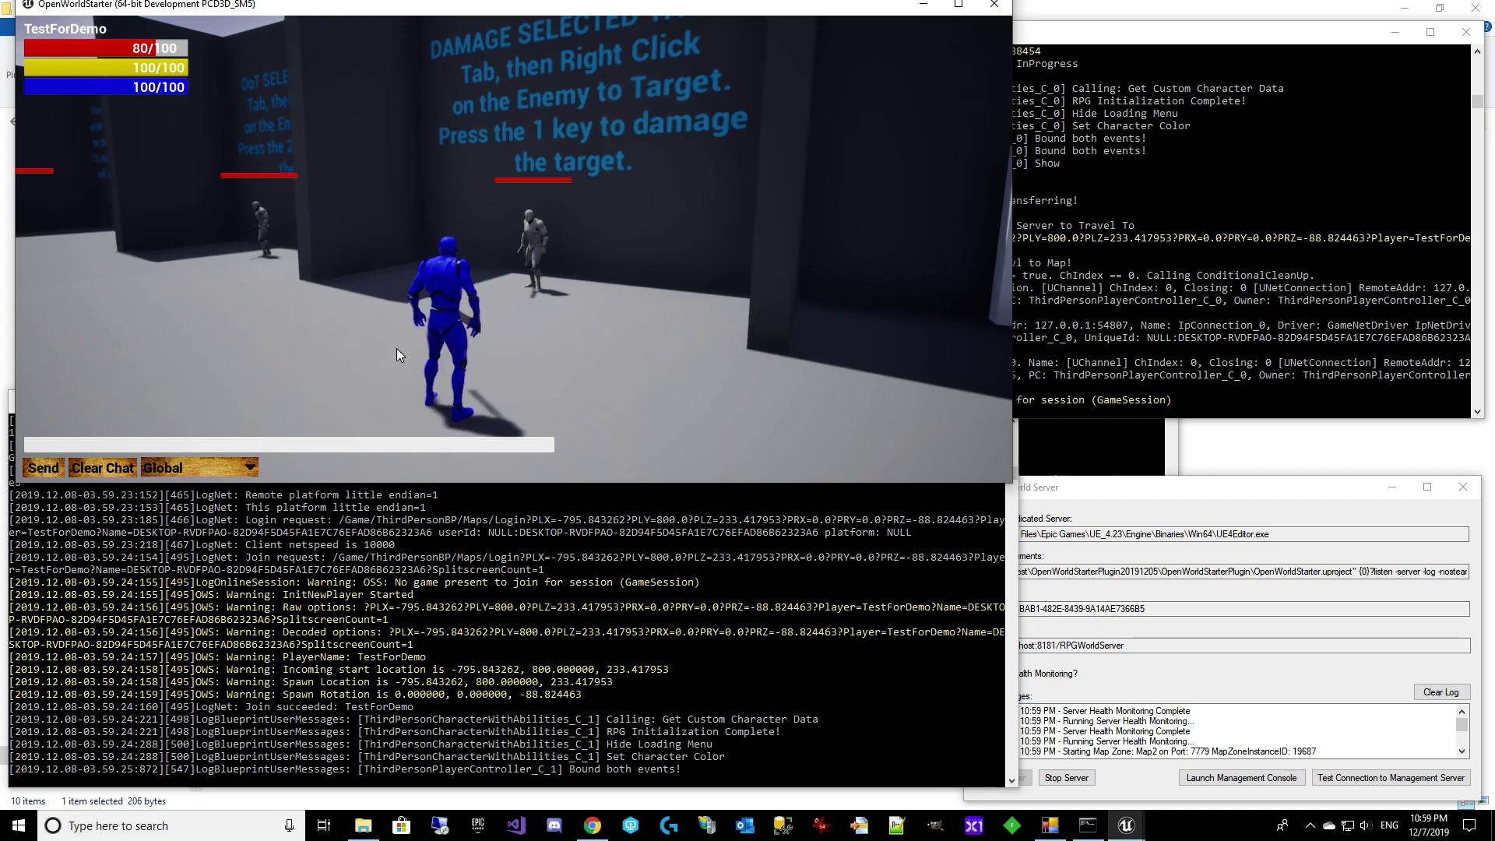
right_click(533, 236)
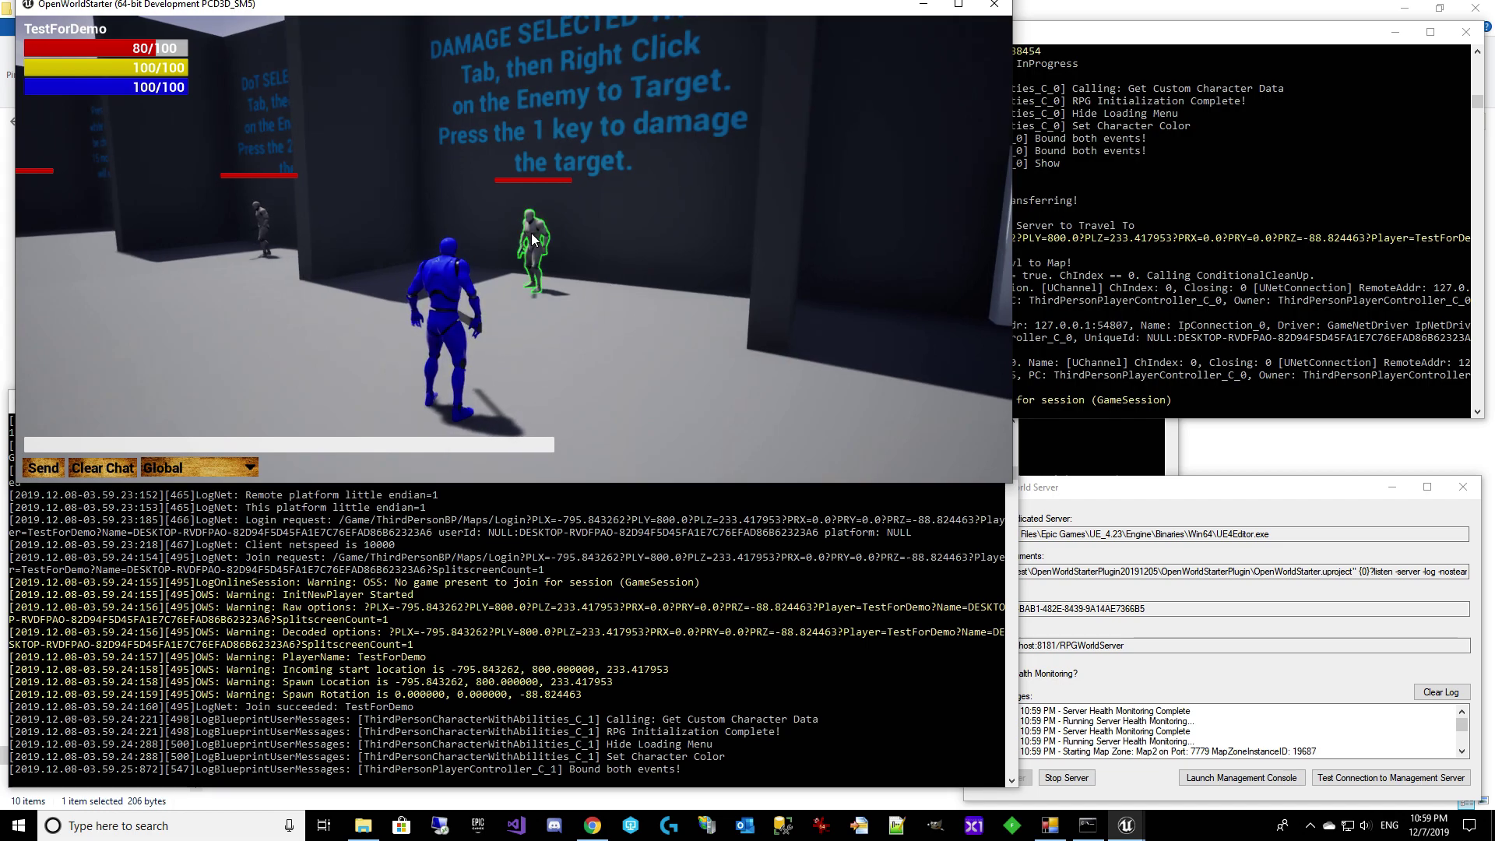
key("1")
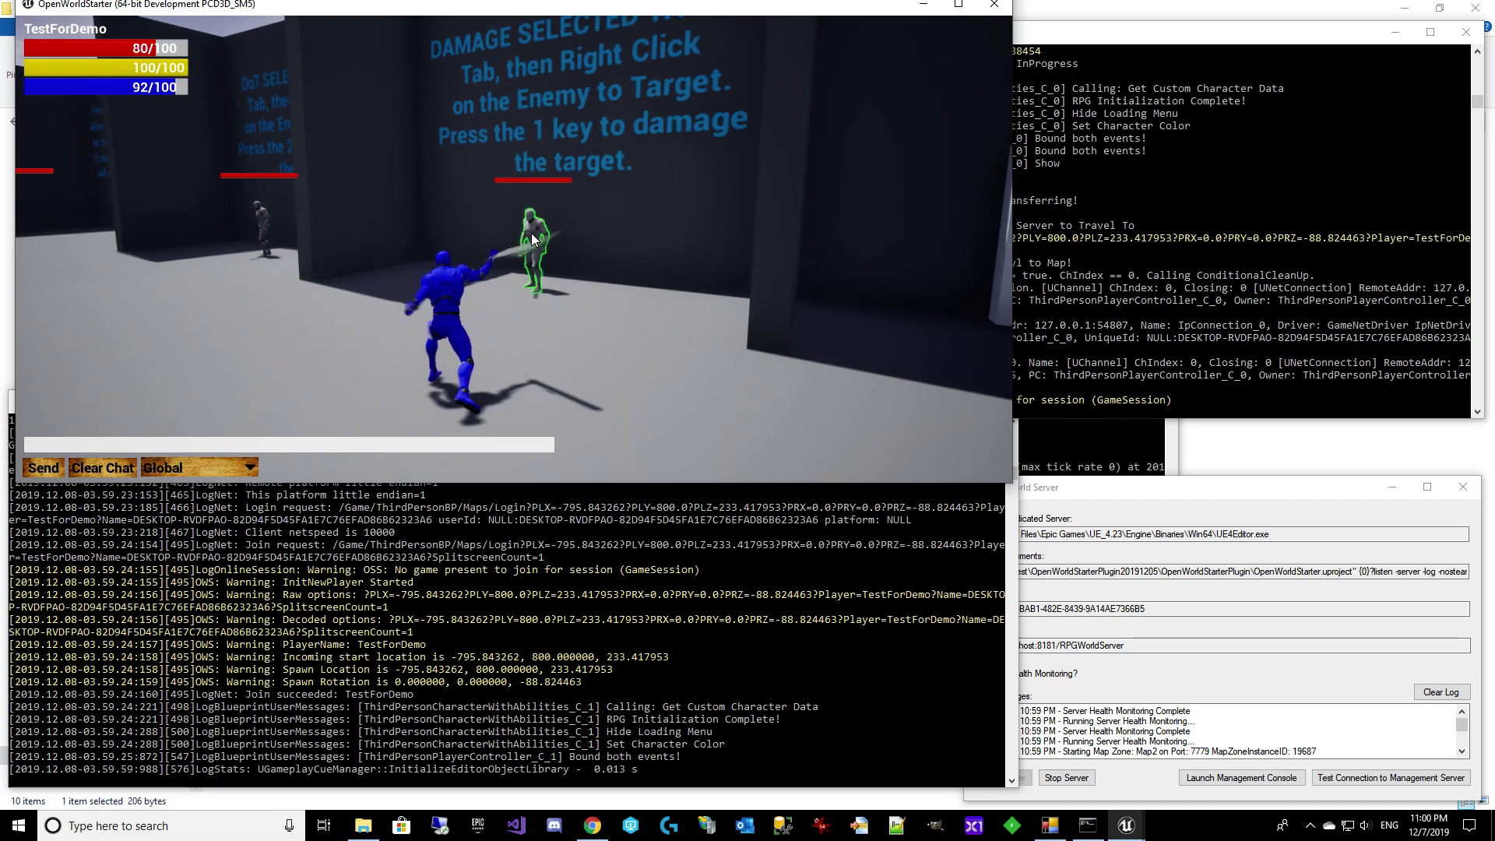
- Move to the DoT Selected Target bay, target its enemy and apply the damage-over-time ability
key("w")
right_click(397, 211)
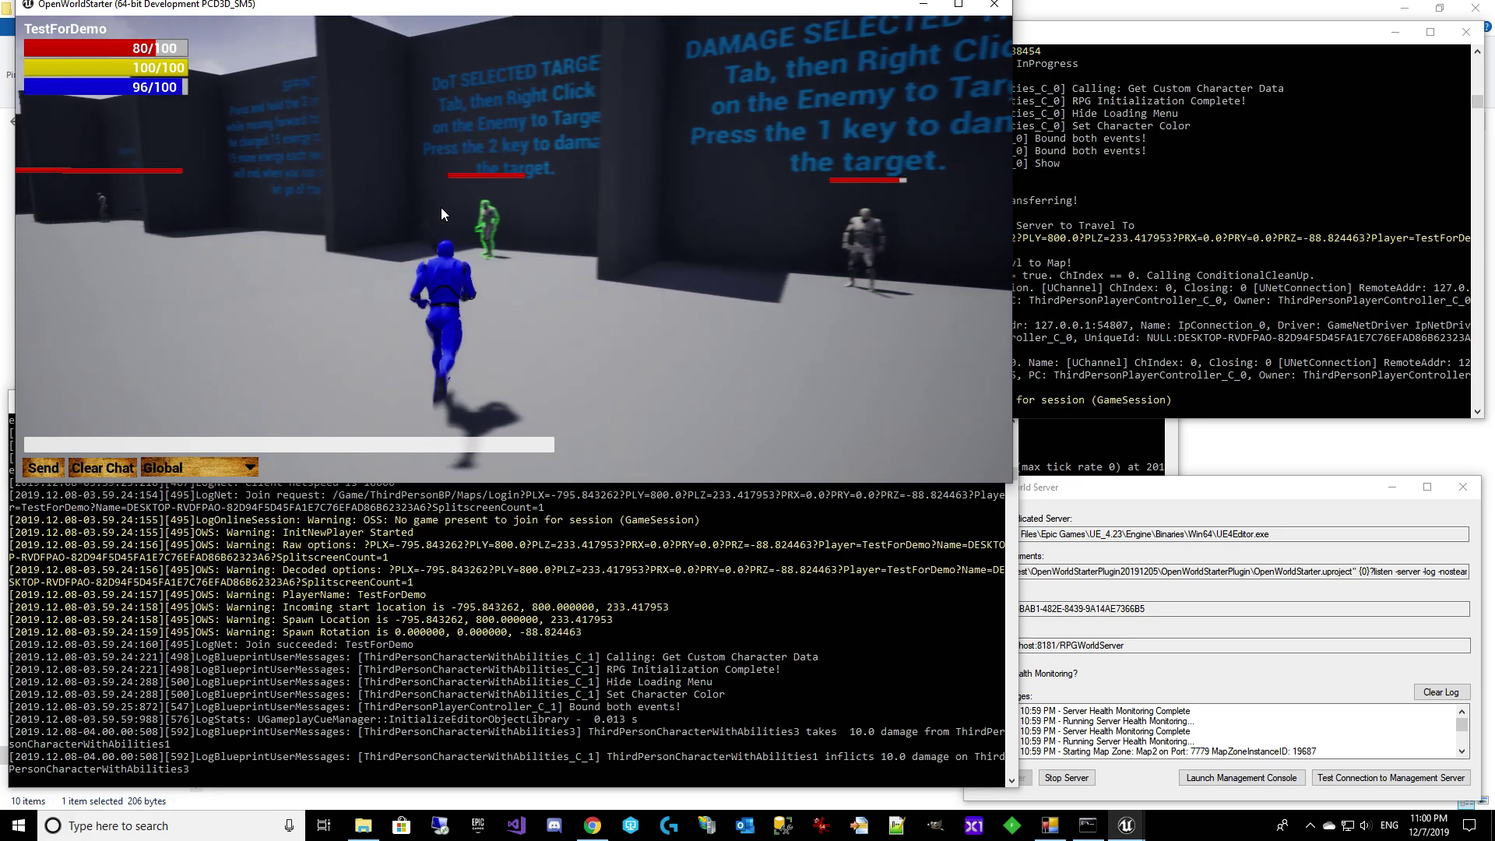
key("2")
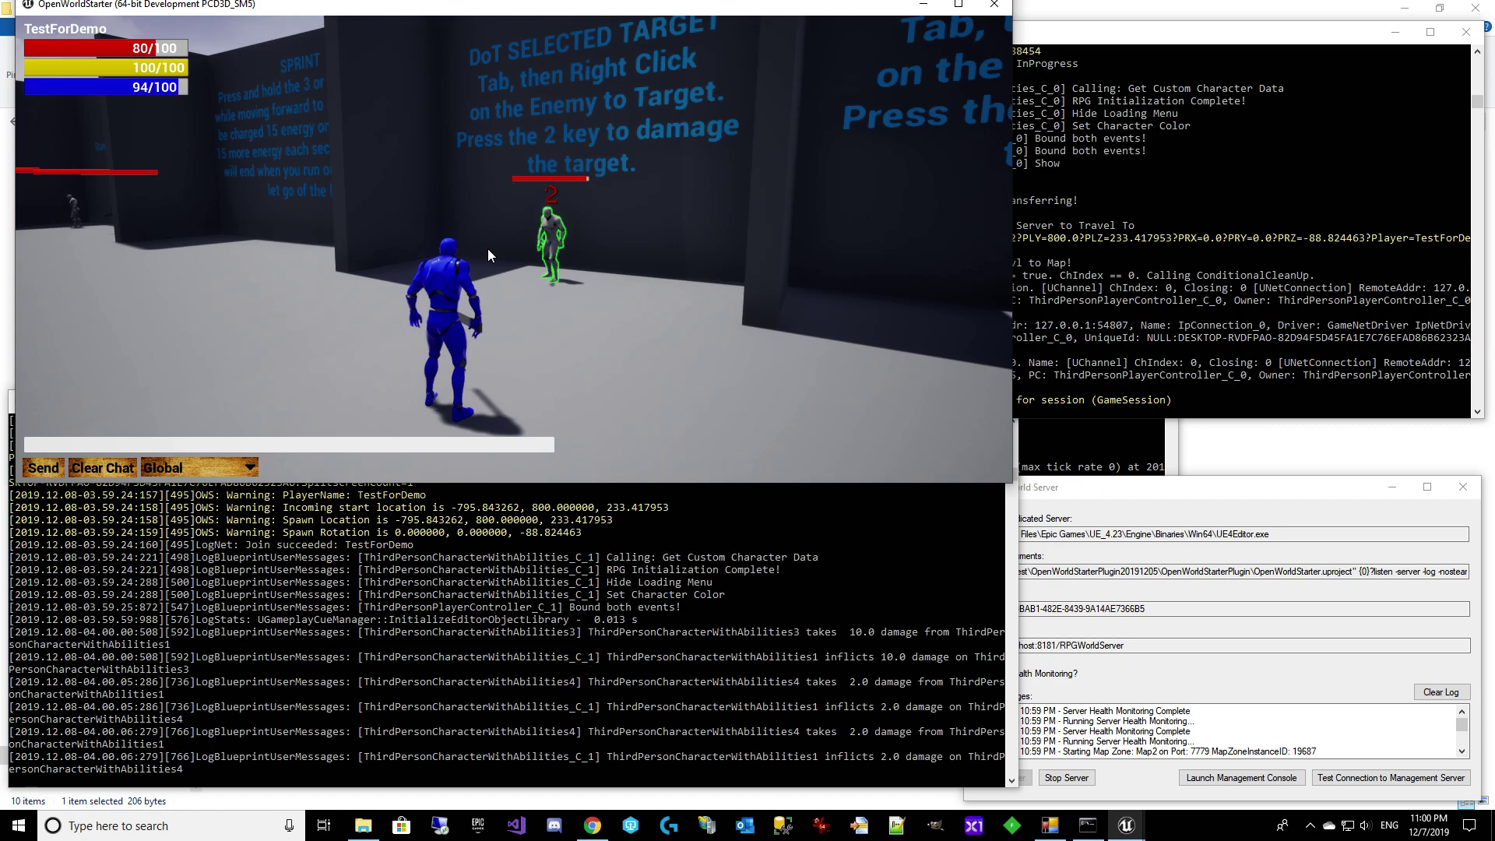
key("Tab")
- Sprint to the AoE Damage bay and use the area attack between its two enemies
key("w")
key("3")
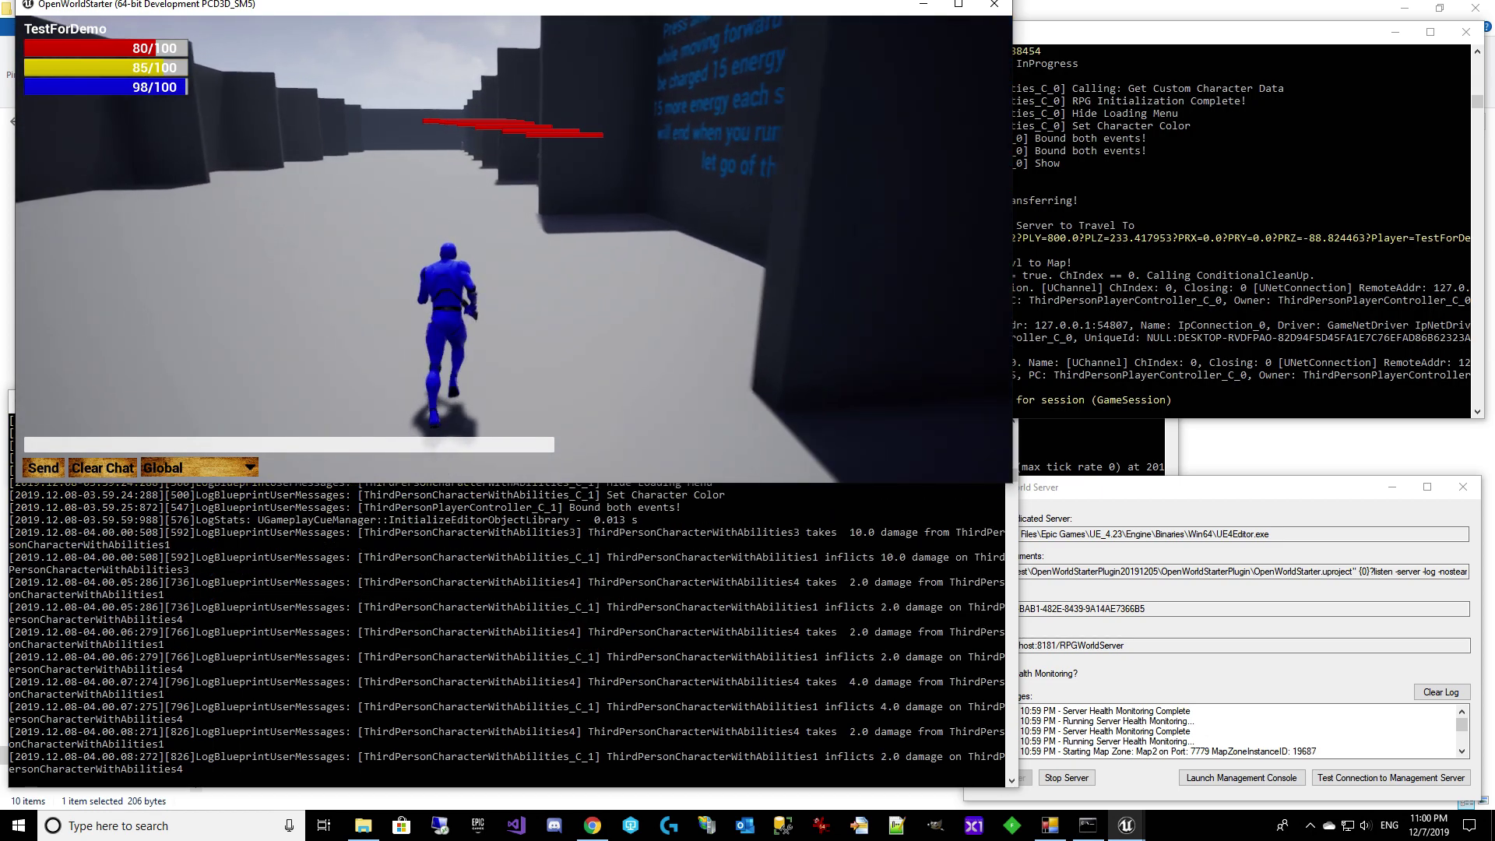
key("w")
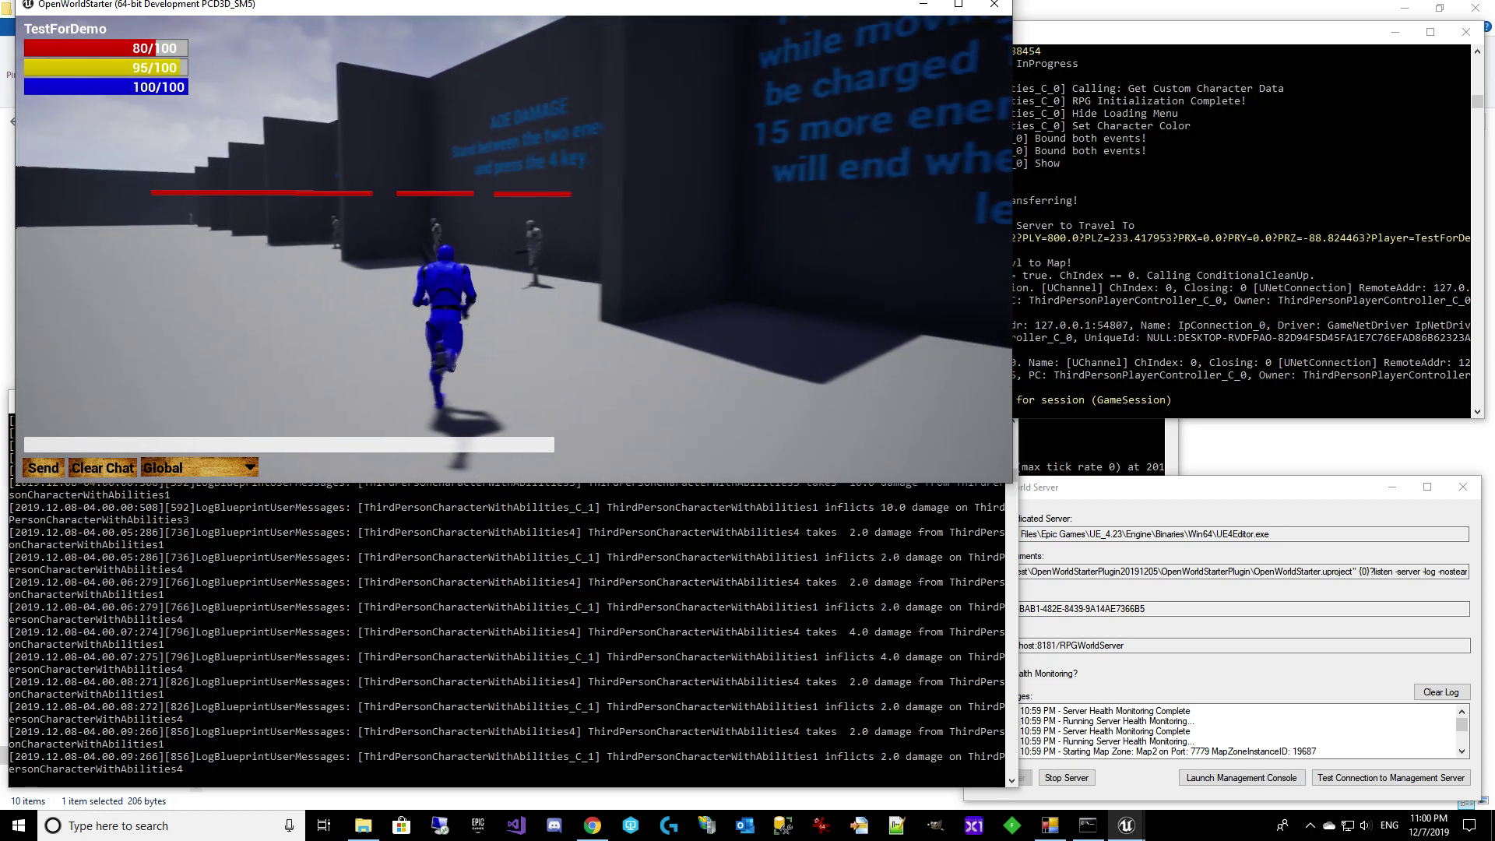
key("w")
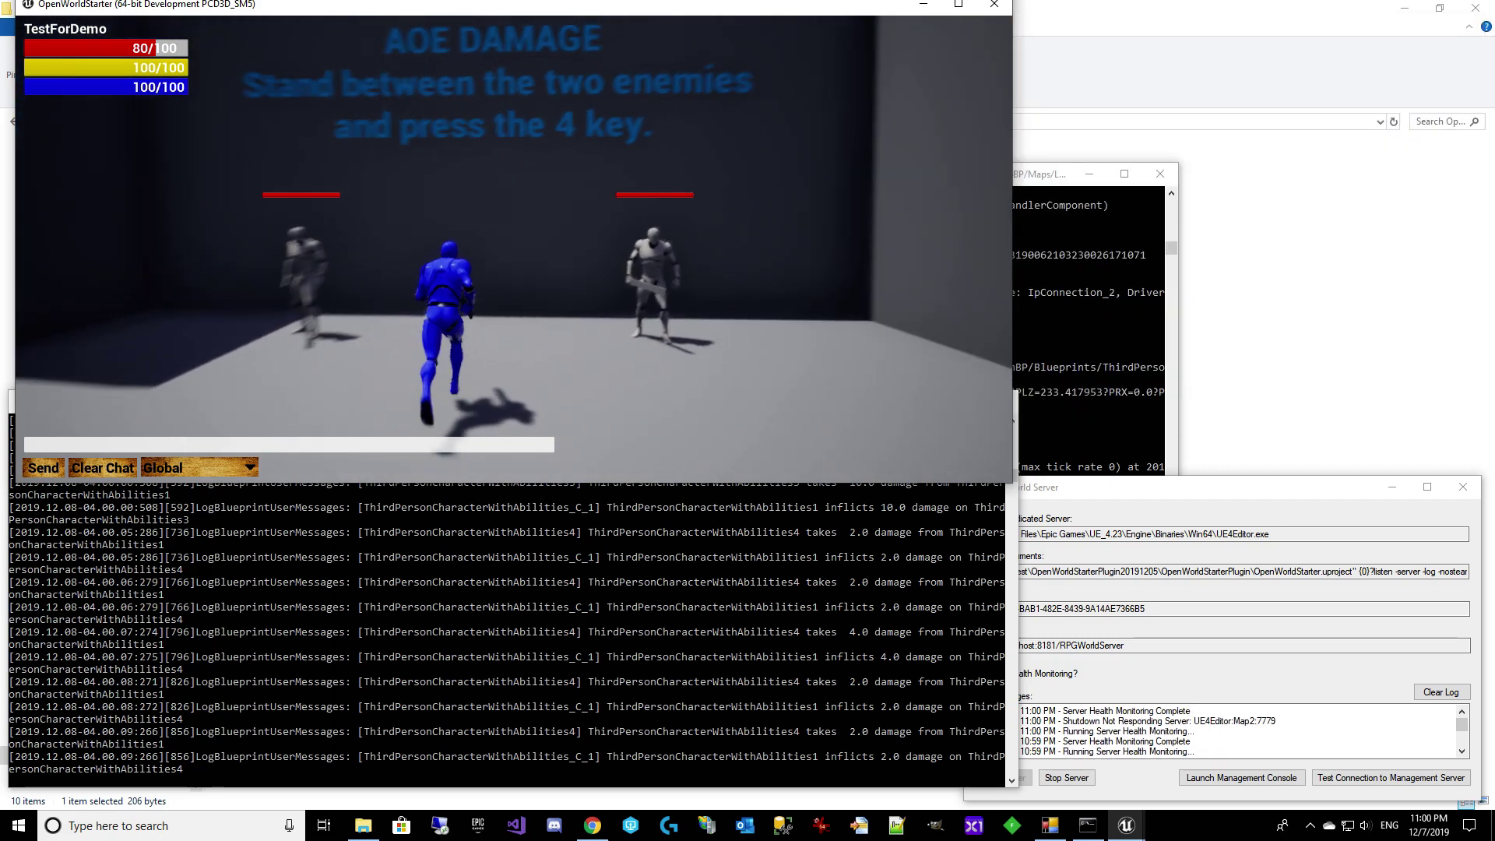
key("4")
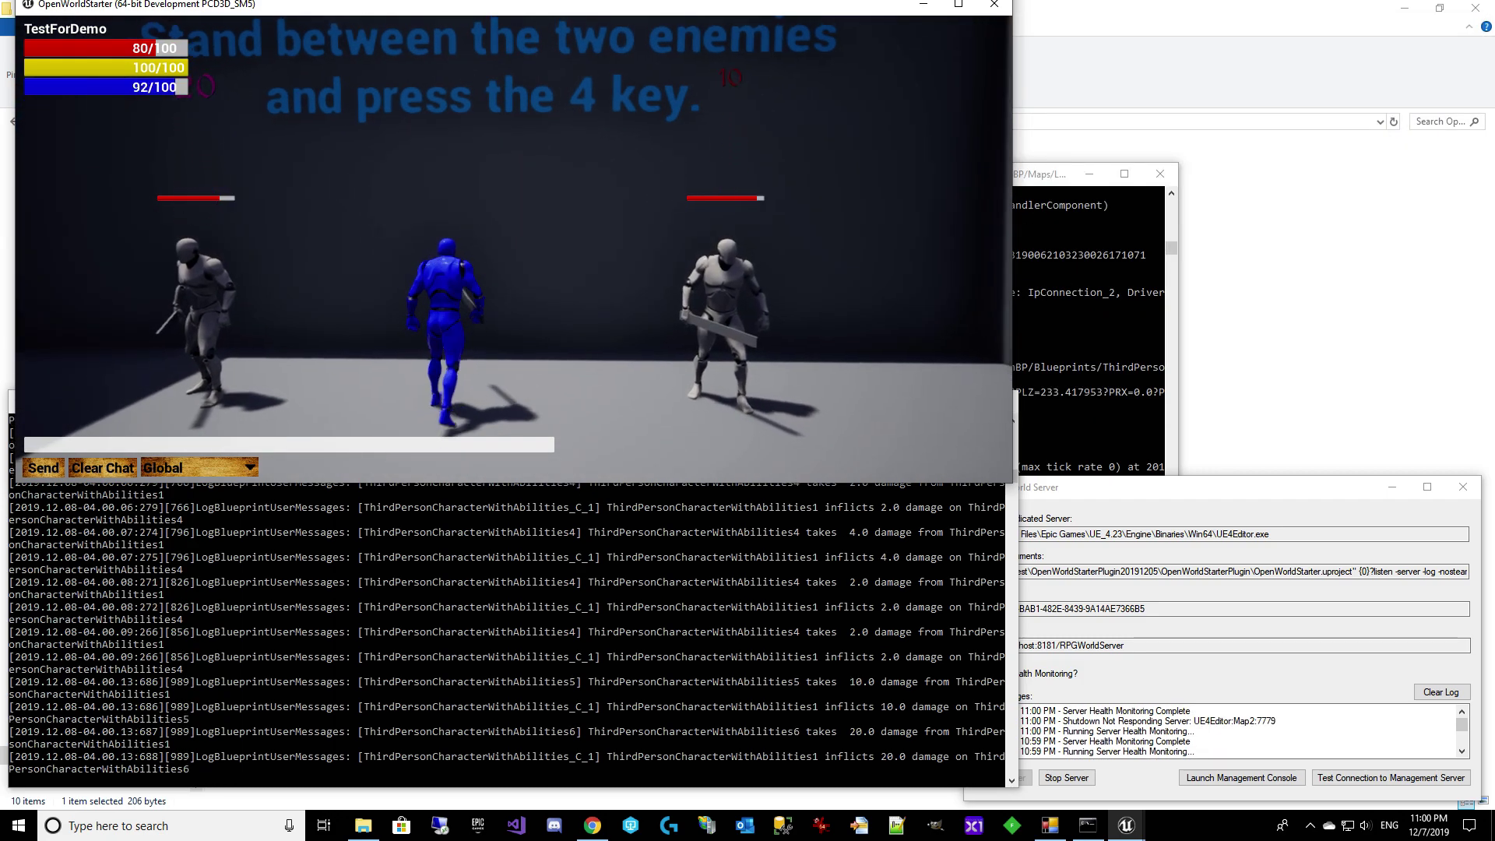
key("w")
- Switch to the Zone Instances page in Chrome, refresh the list of running zones, and minimize the browser
key("alt+Tab")
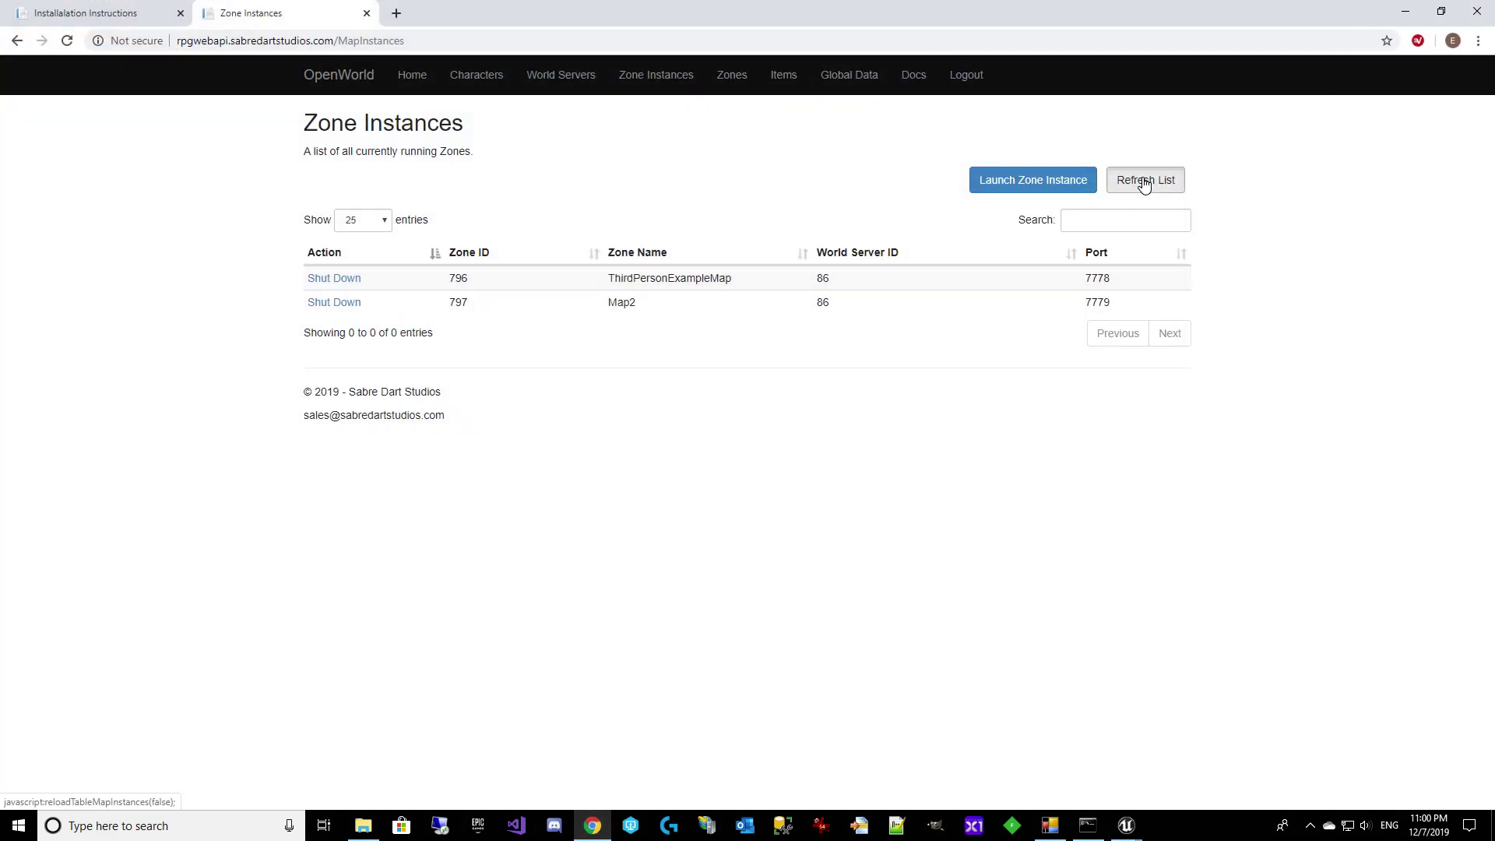
left_click(1143, 181)
left_click(1406, 12)
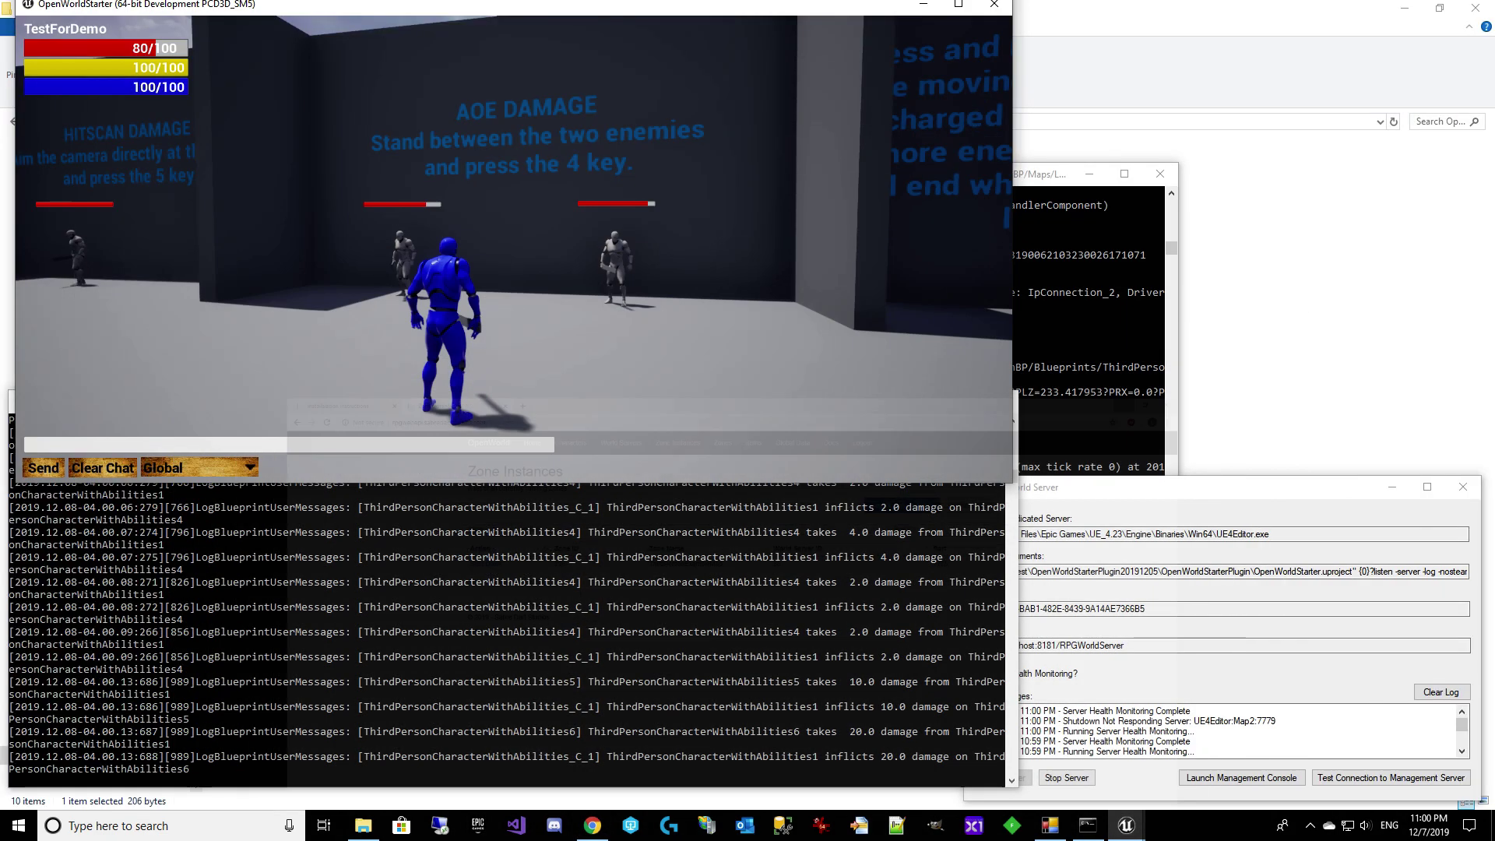
- Bring the RPG World Server window forward to check its health monitoring log, and return to the game client
key("w")
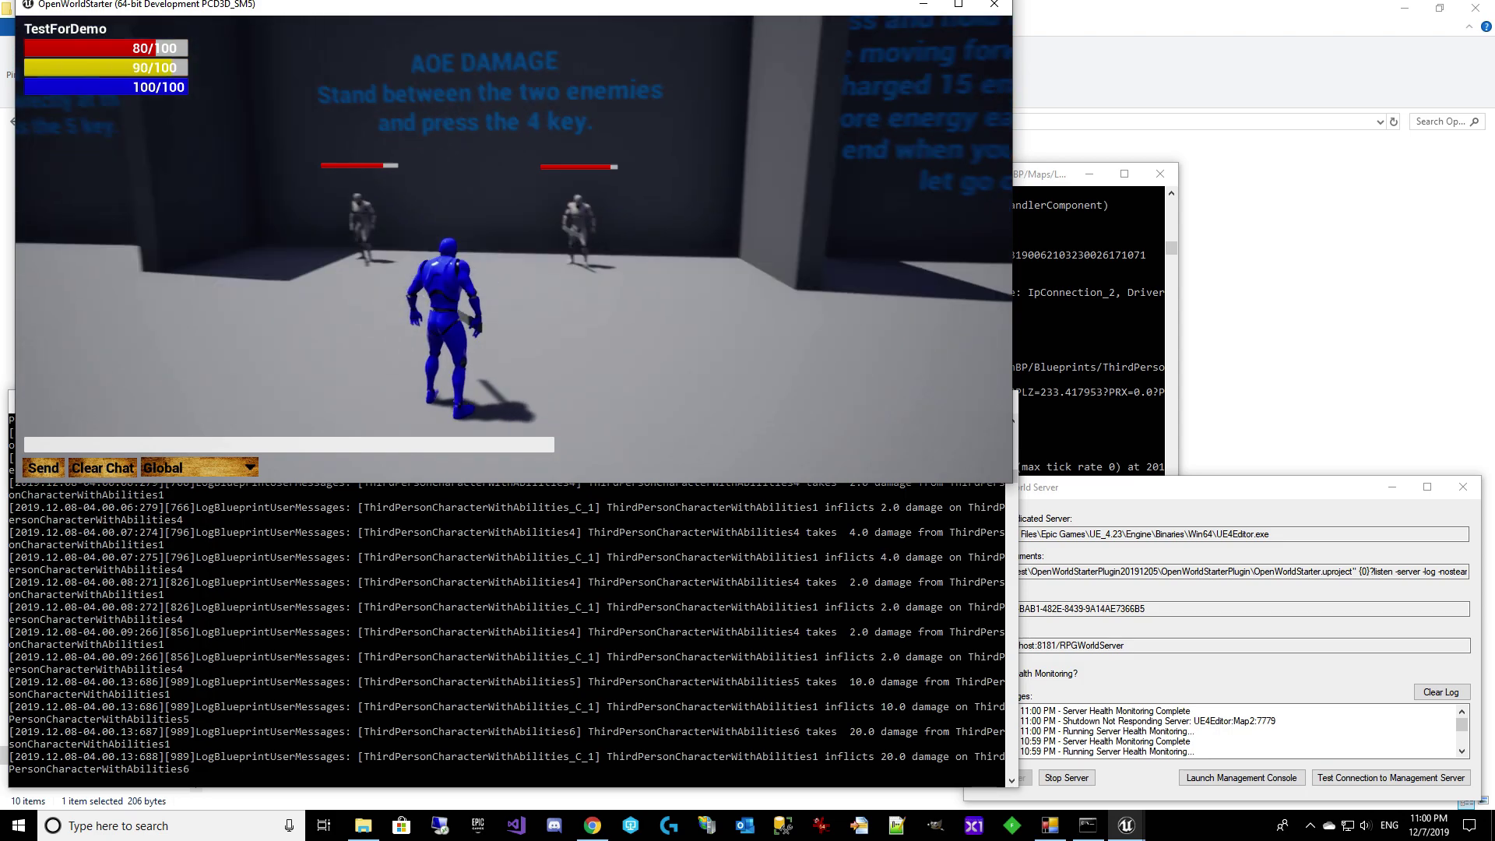
key("alt+Tab")
key("alt+Tab")
key("alt+Tab")
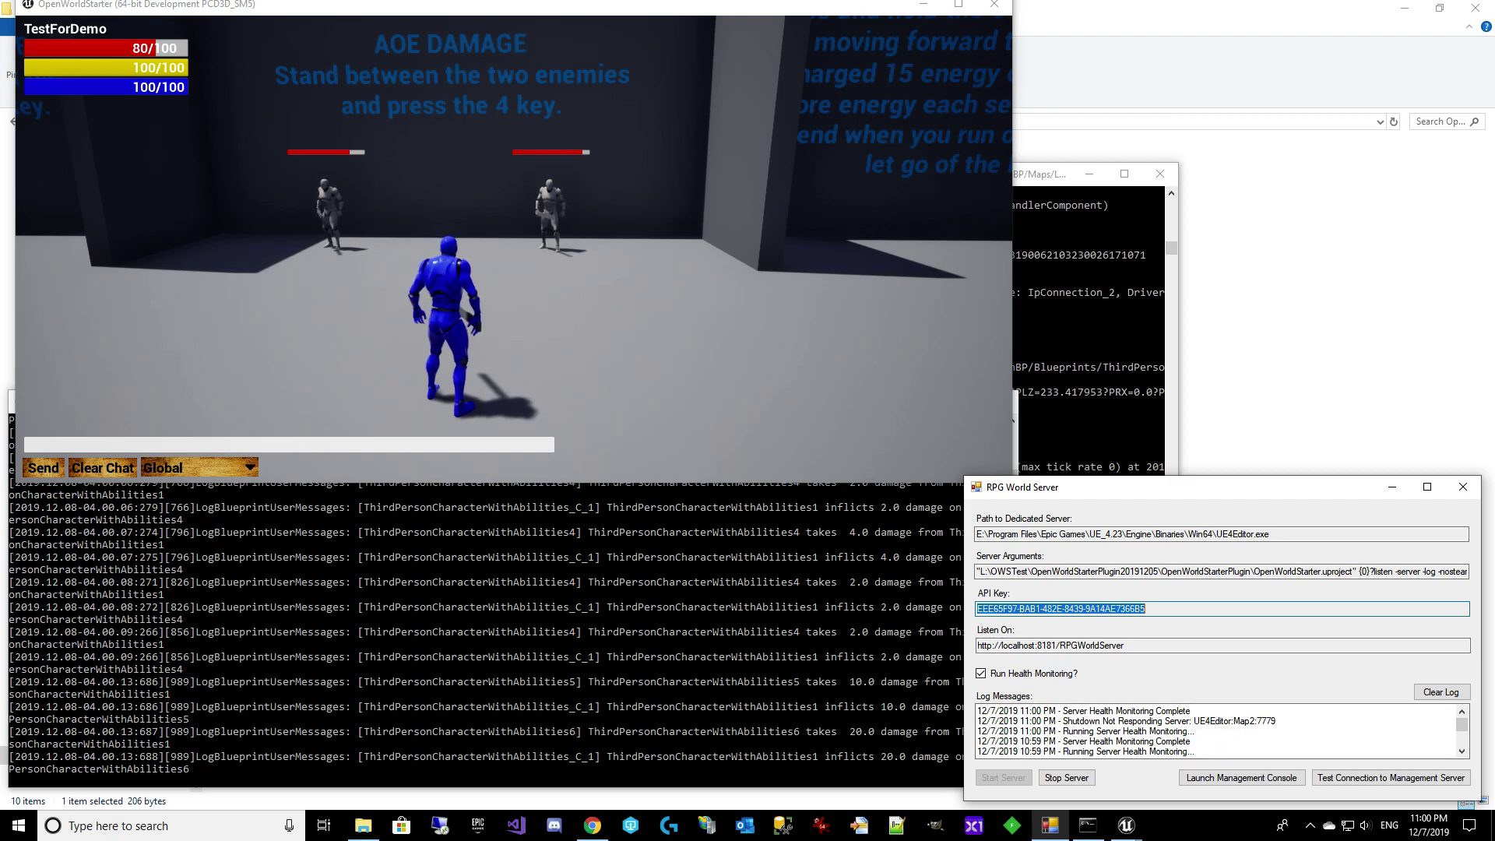
left_click(810, 287)
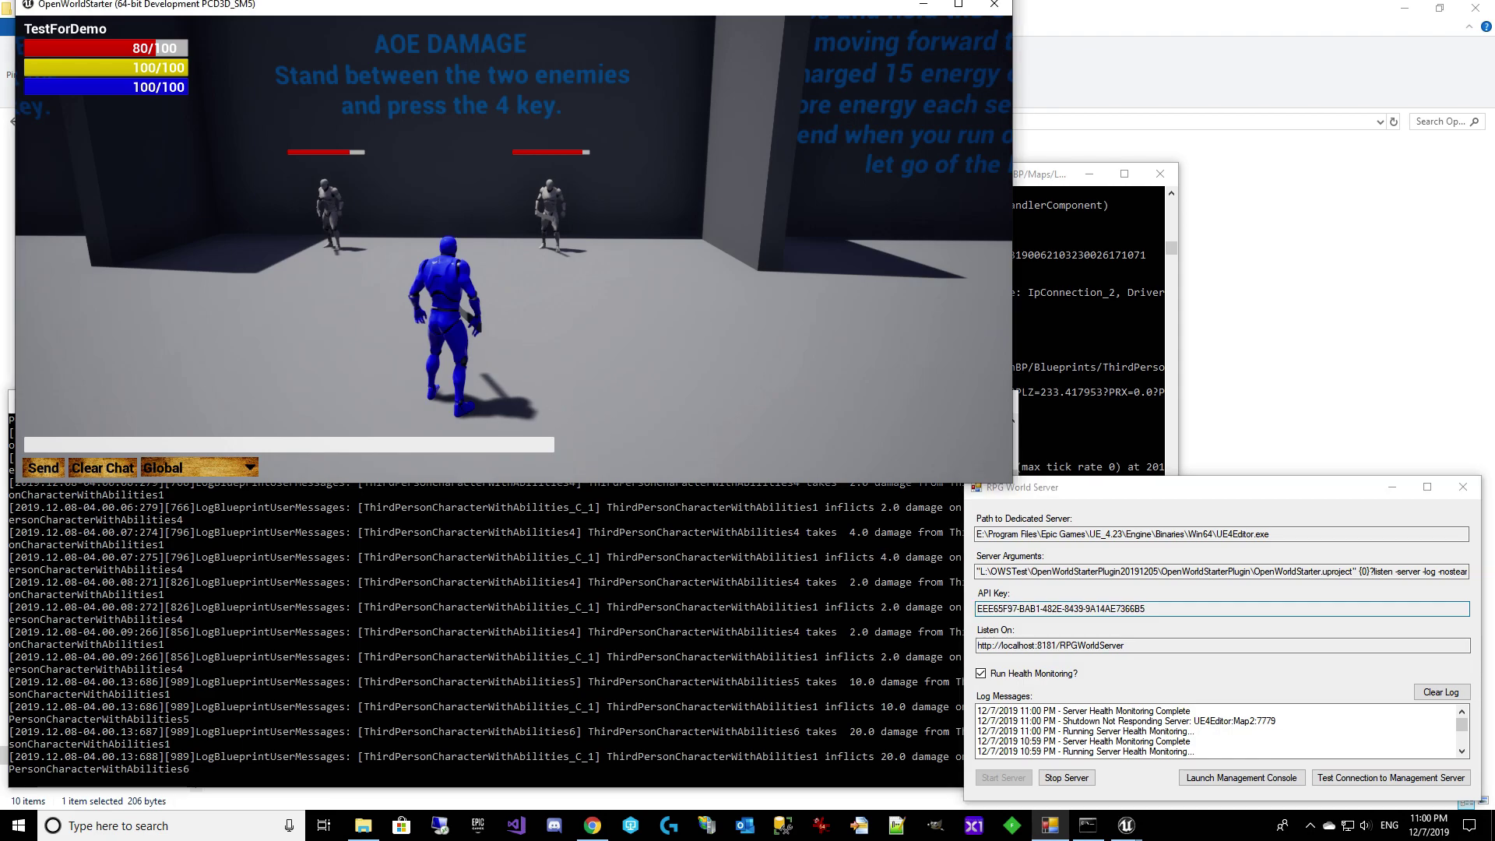
- Attack the Hitscan Damage enemy, and fire three basic projectiles at the enemy in the Basic Projectile bay
key("w")
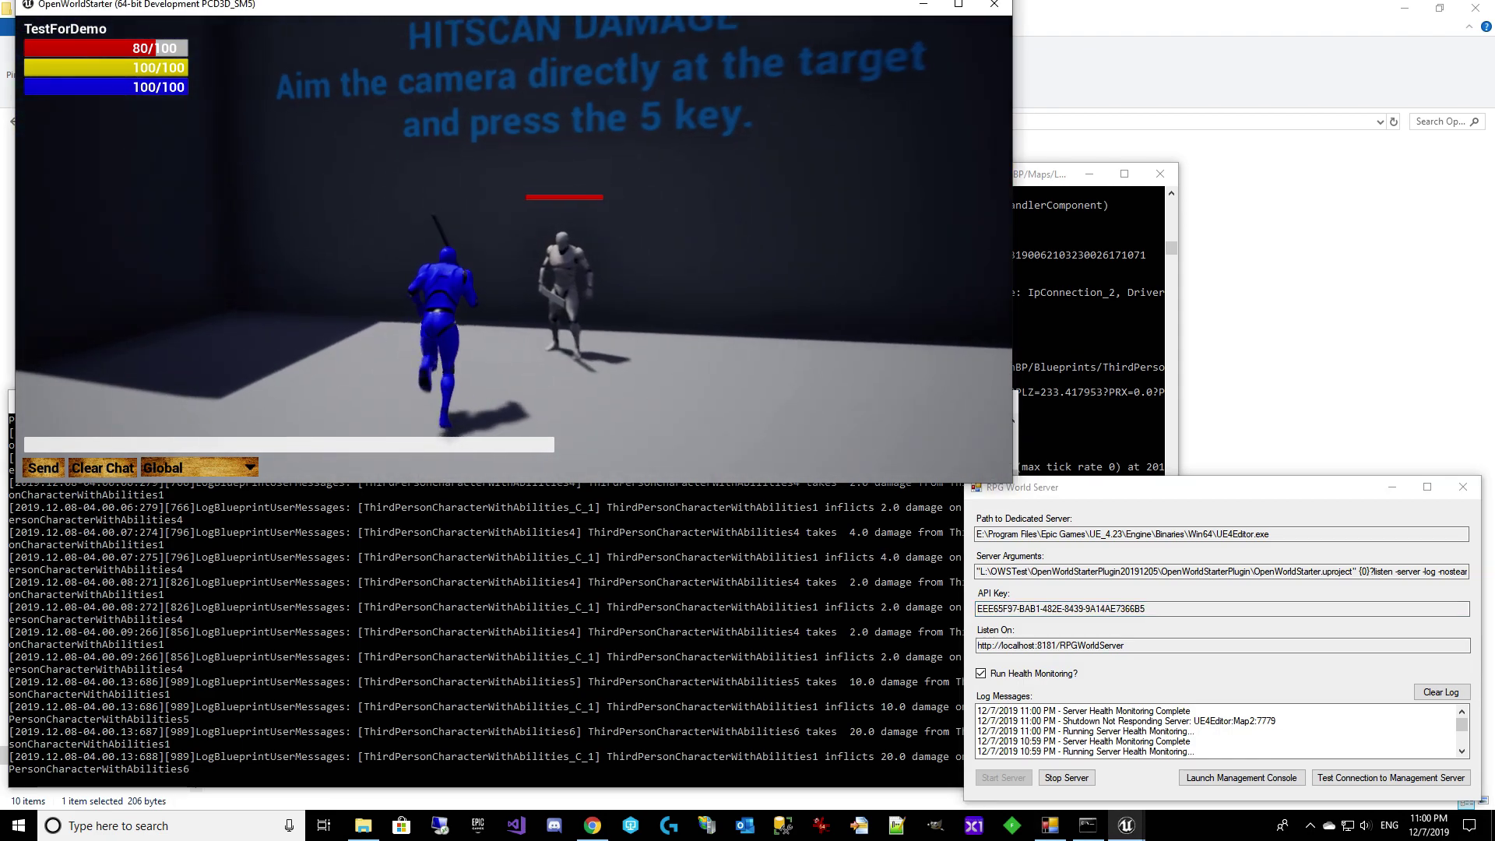
key("5")
key("w")
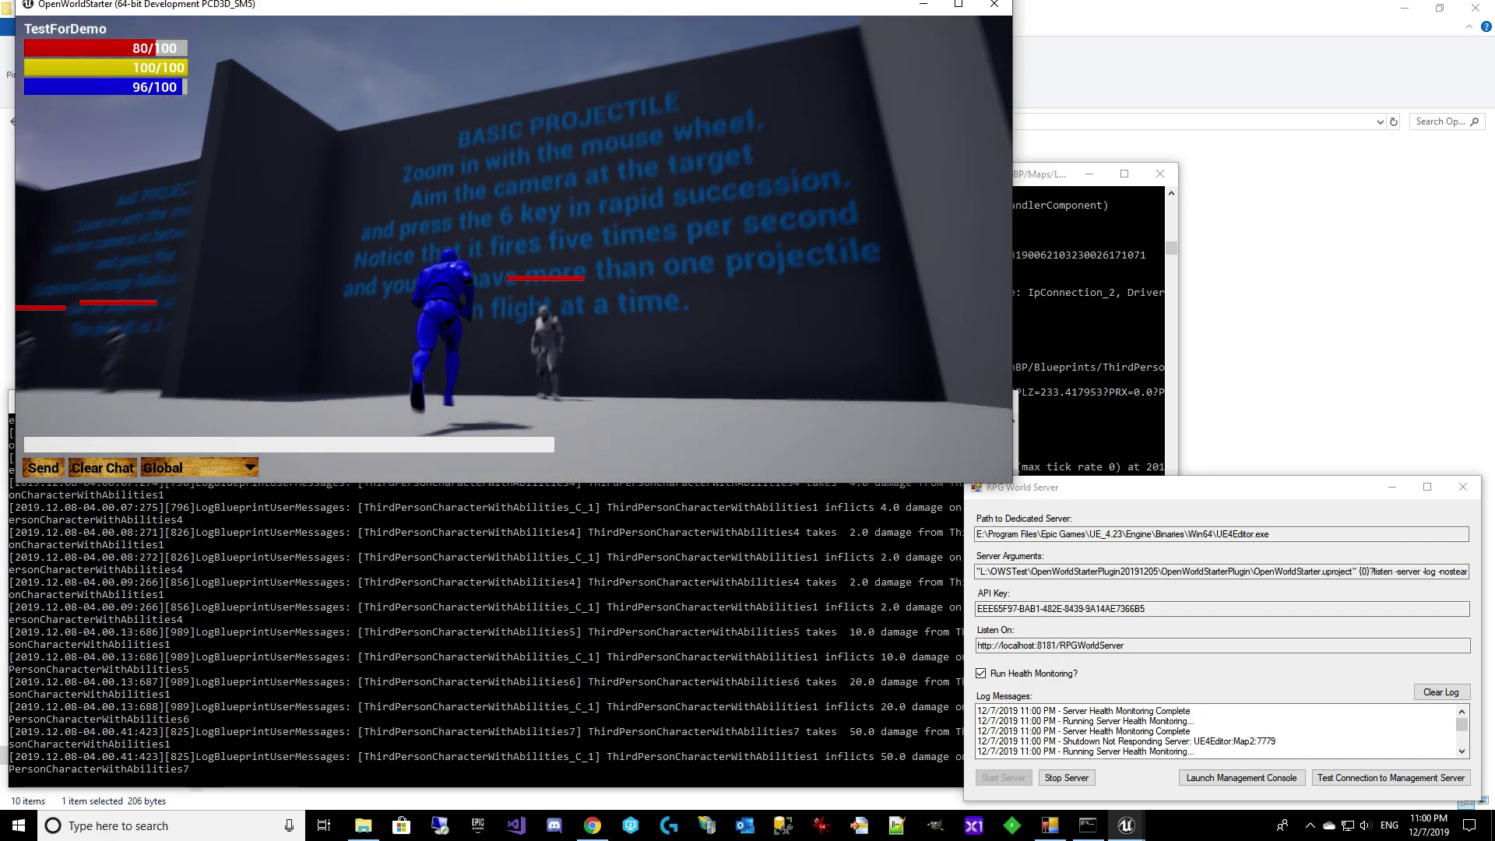
key("w")
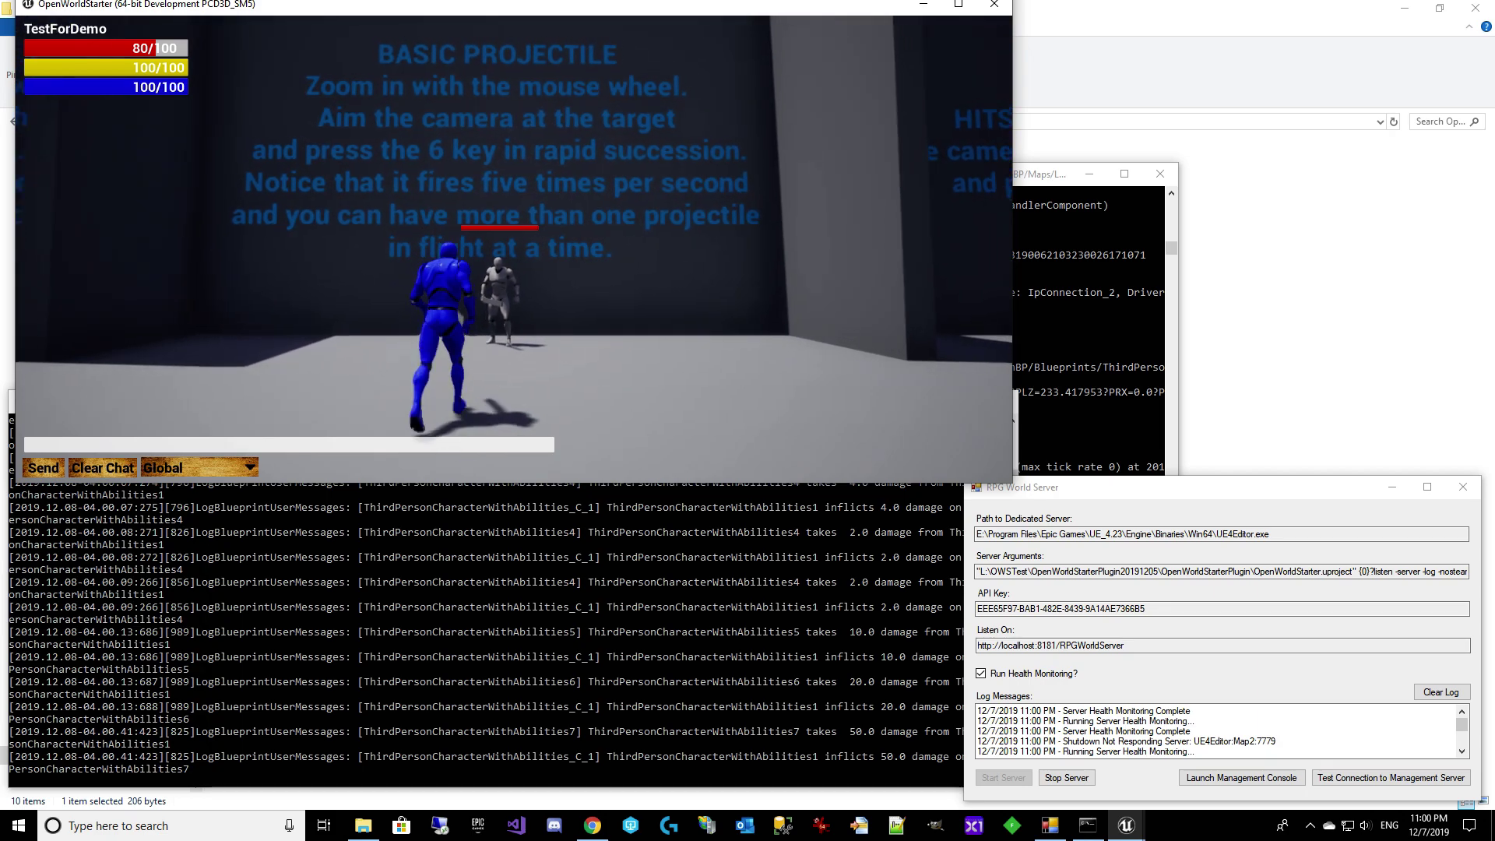
key("s")
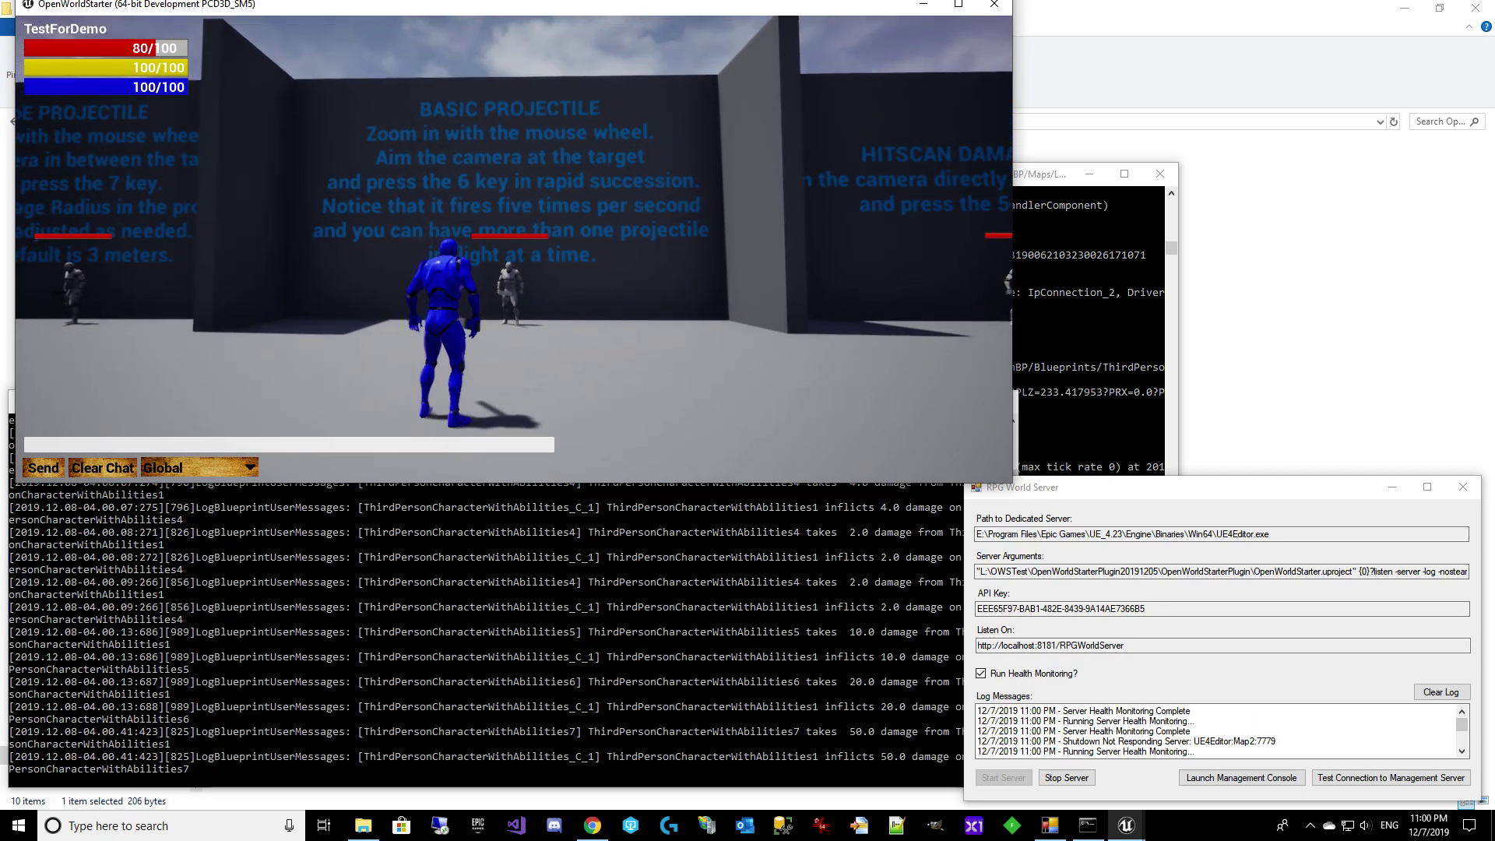
key("6")
key("6")
key("6")
- Fire an AoE projectile between the AoE Projectile enemies, and use the charge attack on the selected enemy in the next bay
key("w")
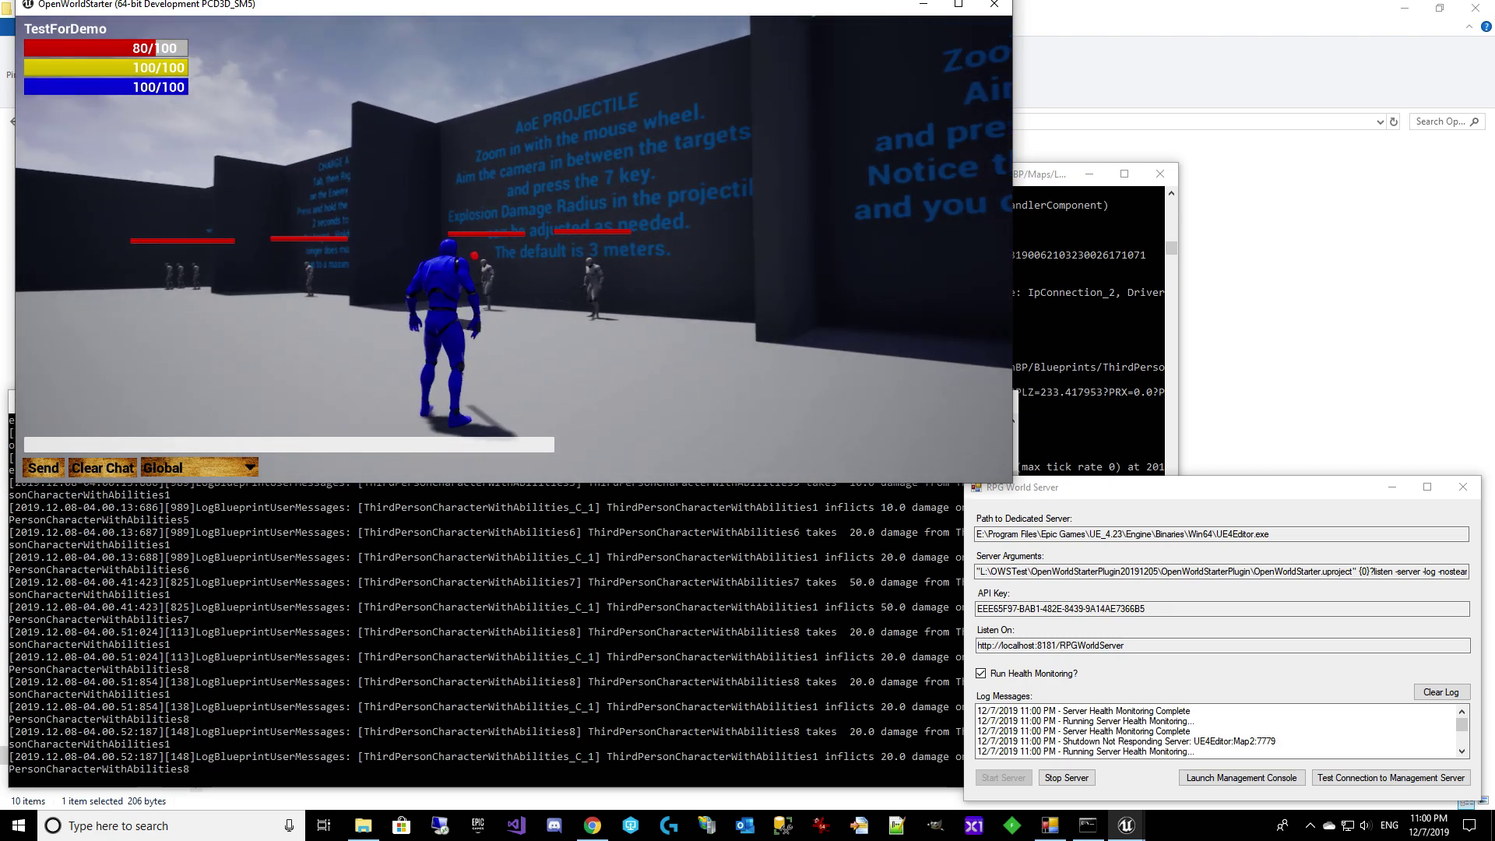
key("7")
key("w")
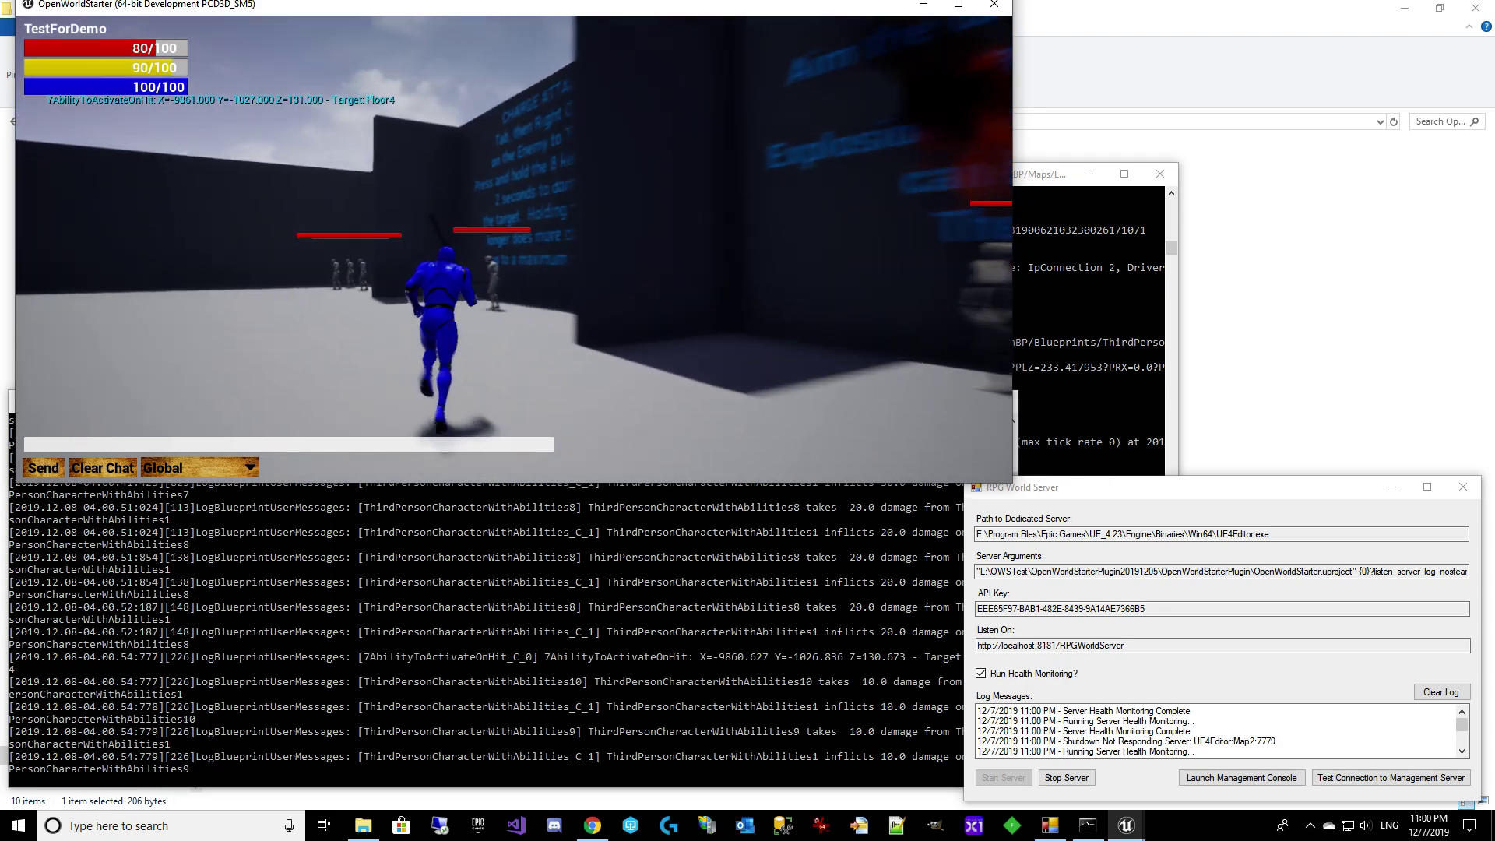
key("Tab")
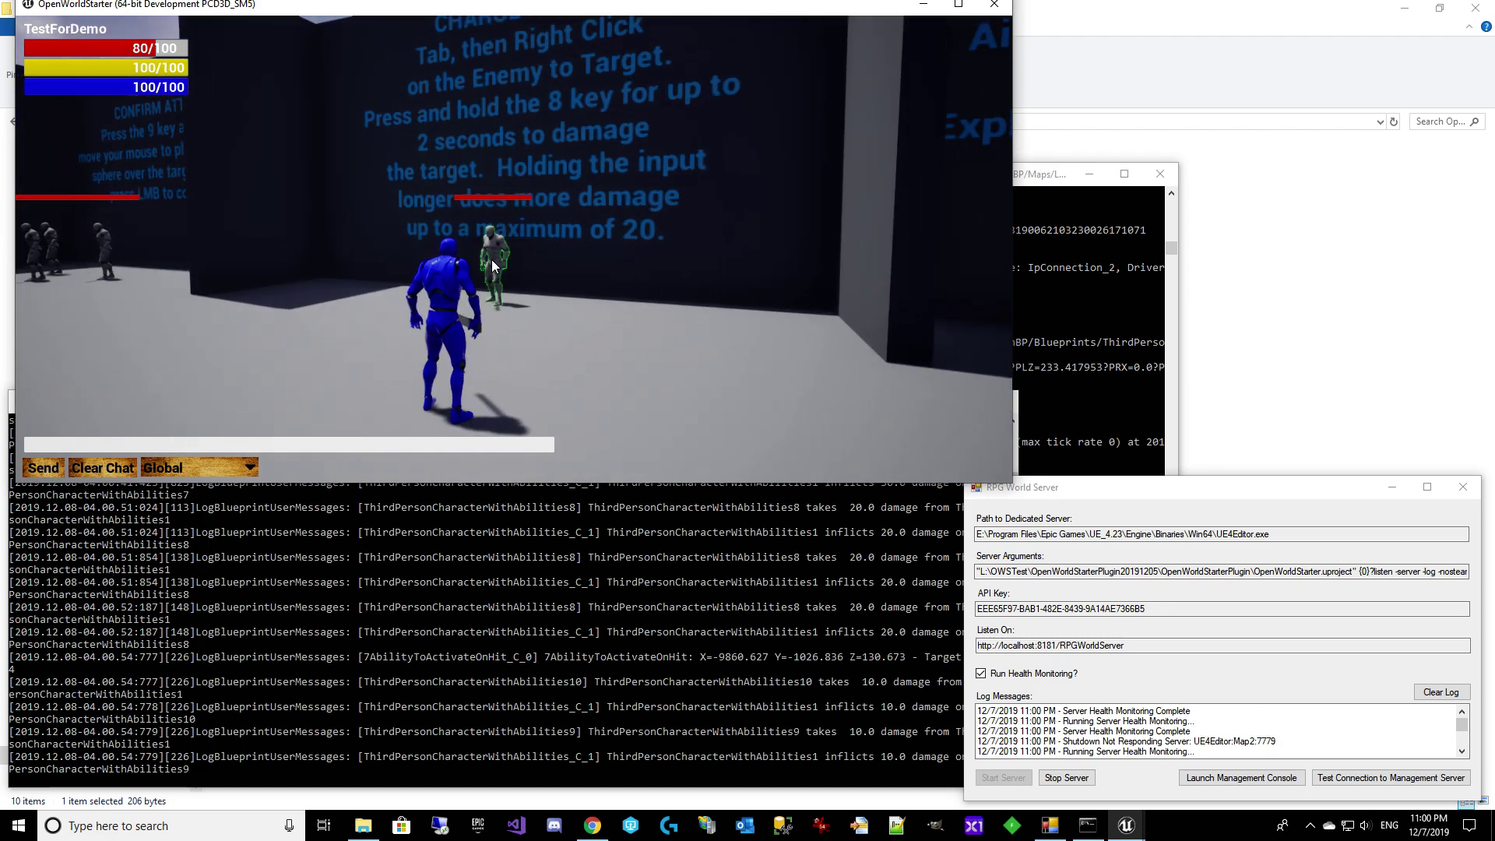
right_click(498, 267)
key("8")
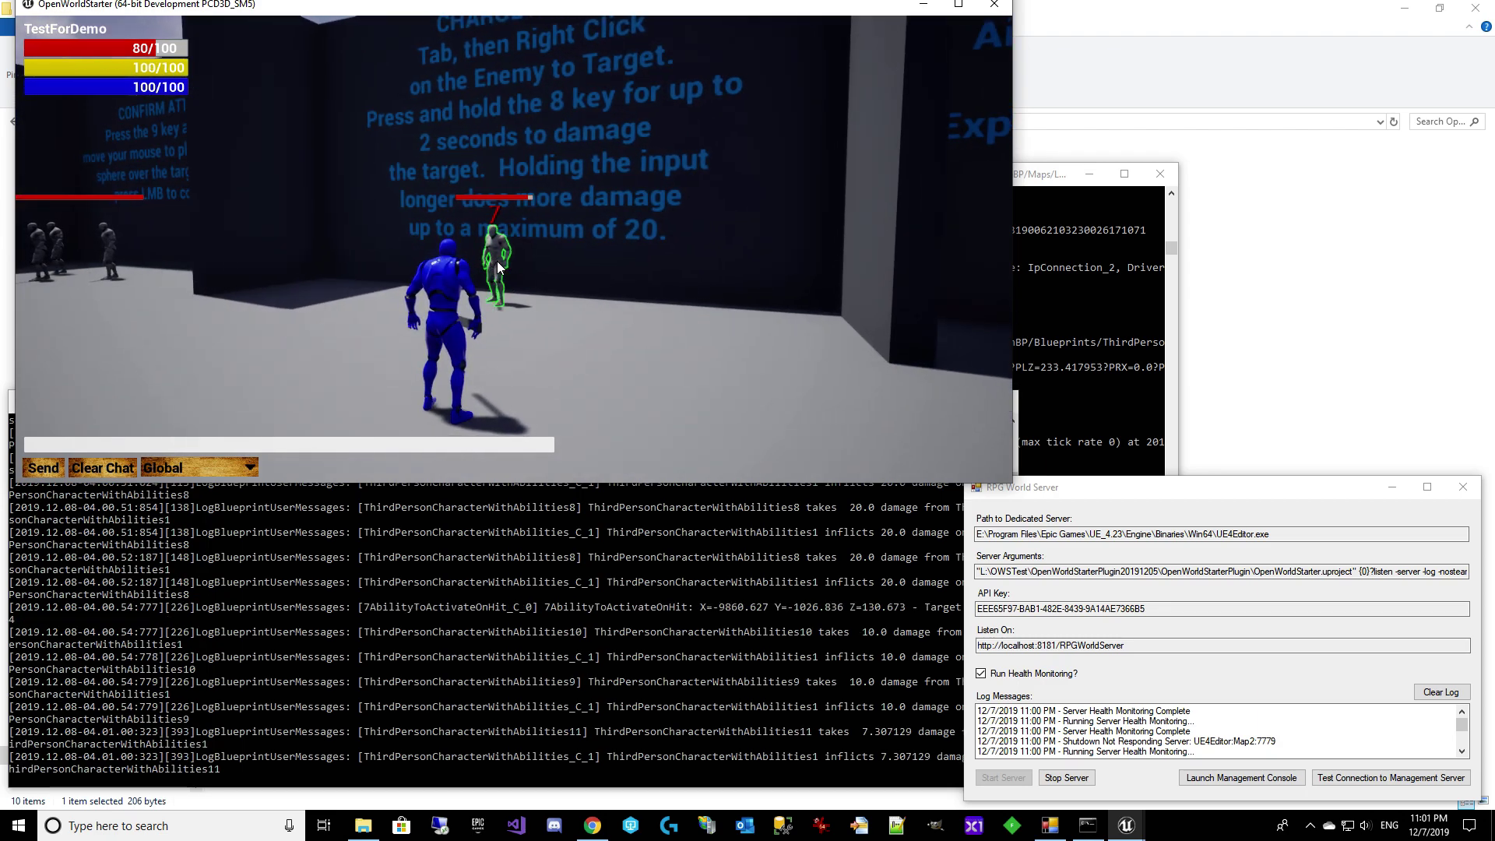
- Run to the Confirm Attack bay, place the green sphere over its enemies and confirm the attack
key("w")
key("Tab")
key("w")
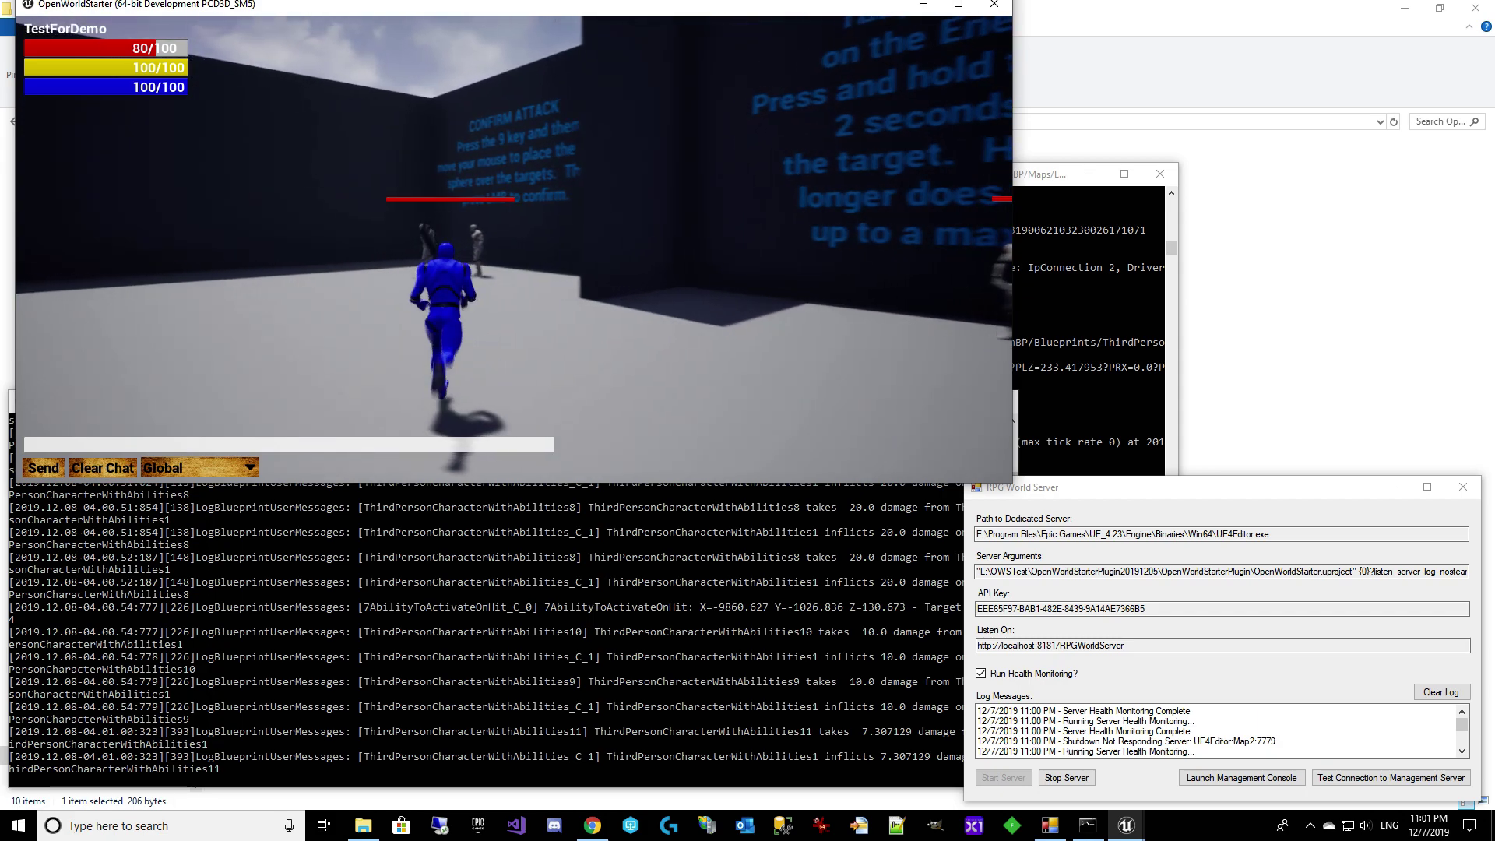
key("9")
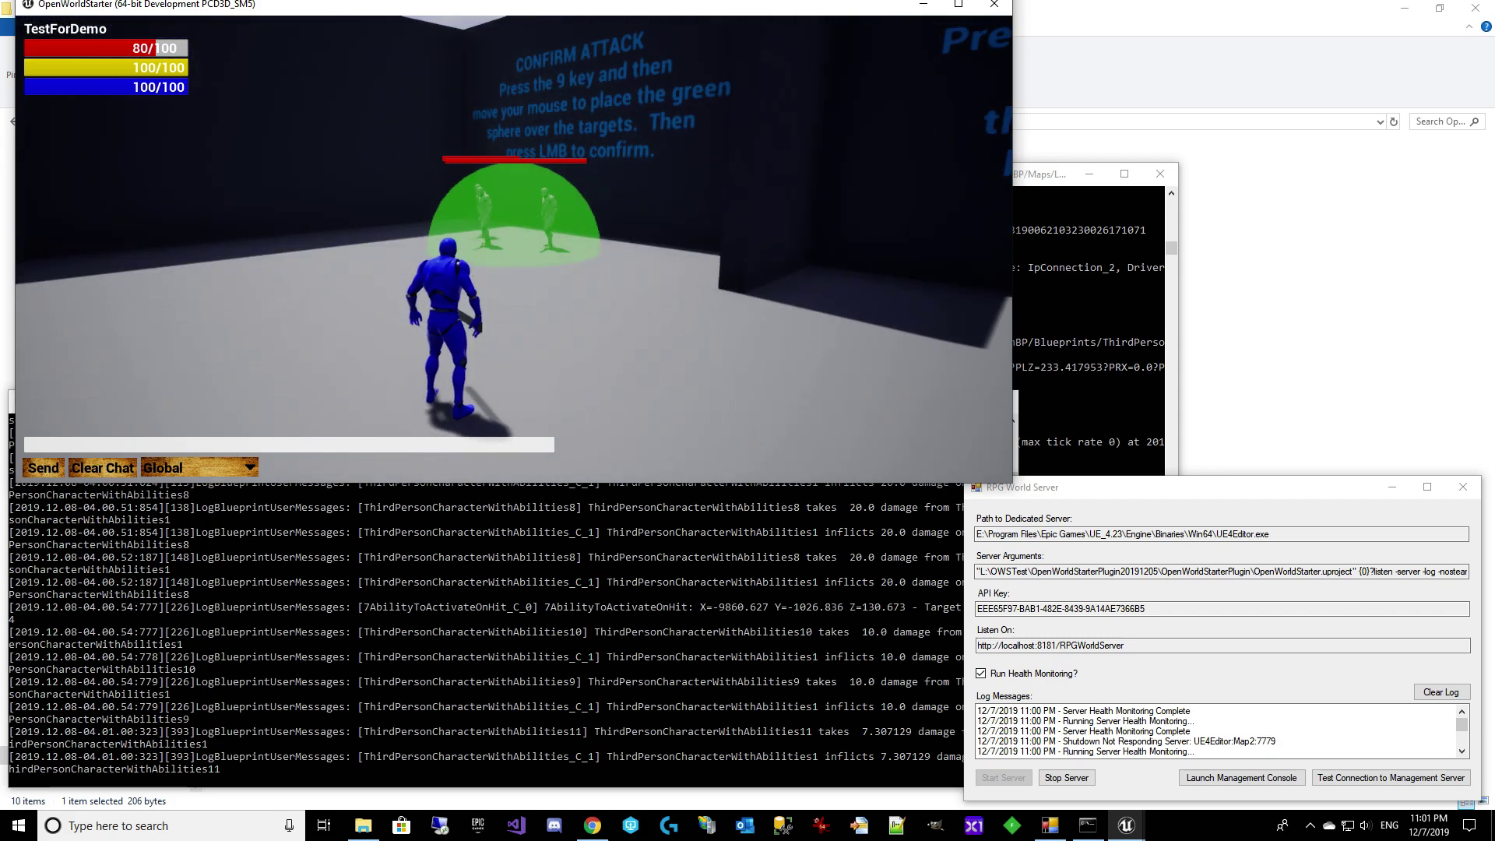
left_click(510, 206)
- Run back up the hall, start placement mode in the actor-spawning bay and move through the environment damage cube
key("w")
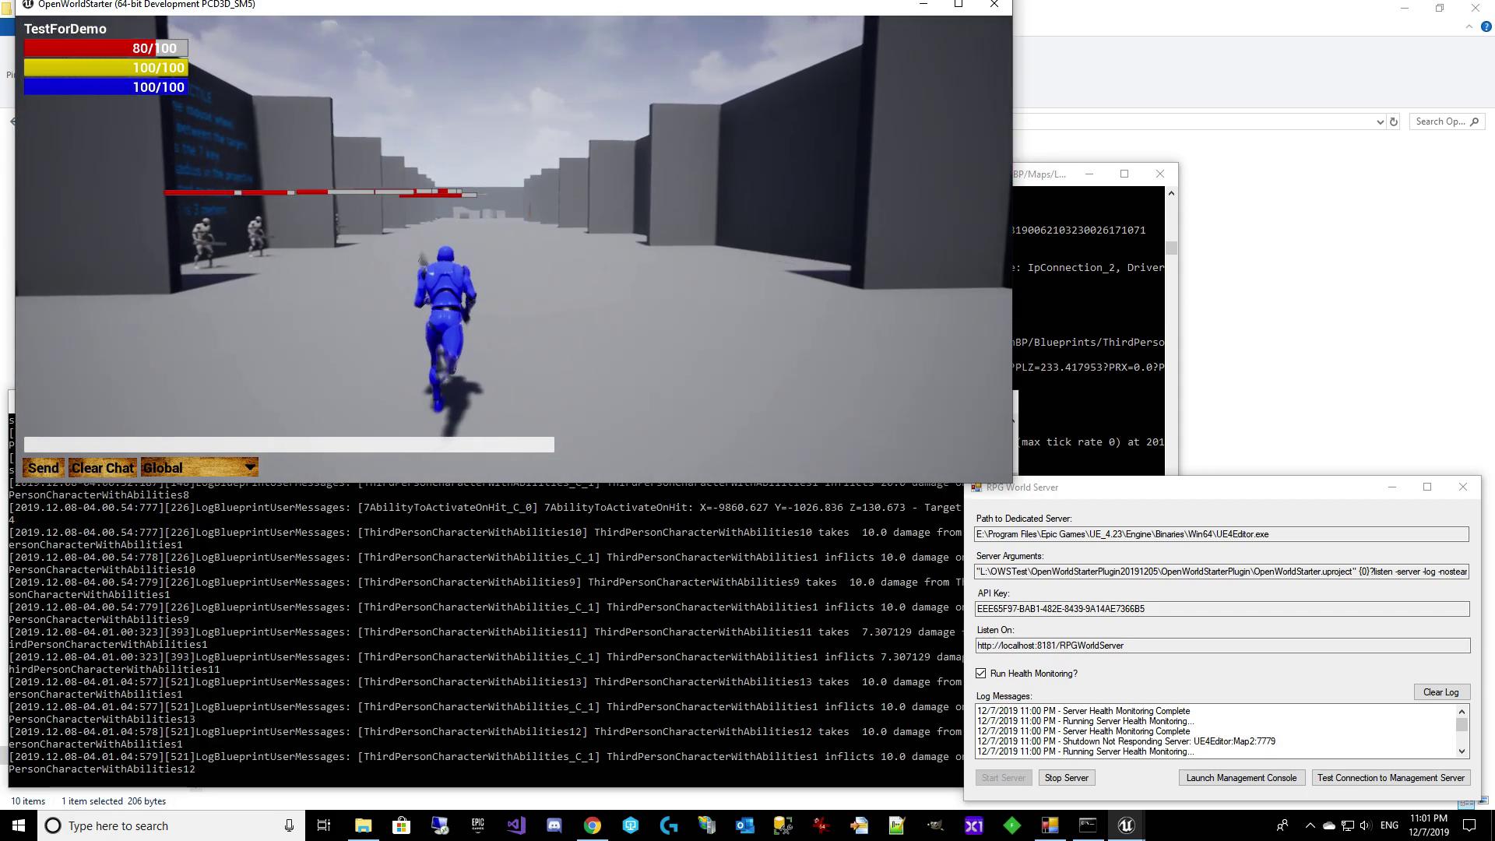
key("w")
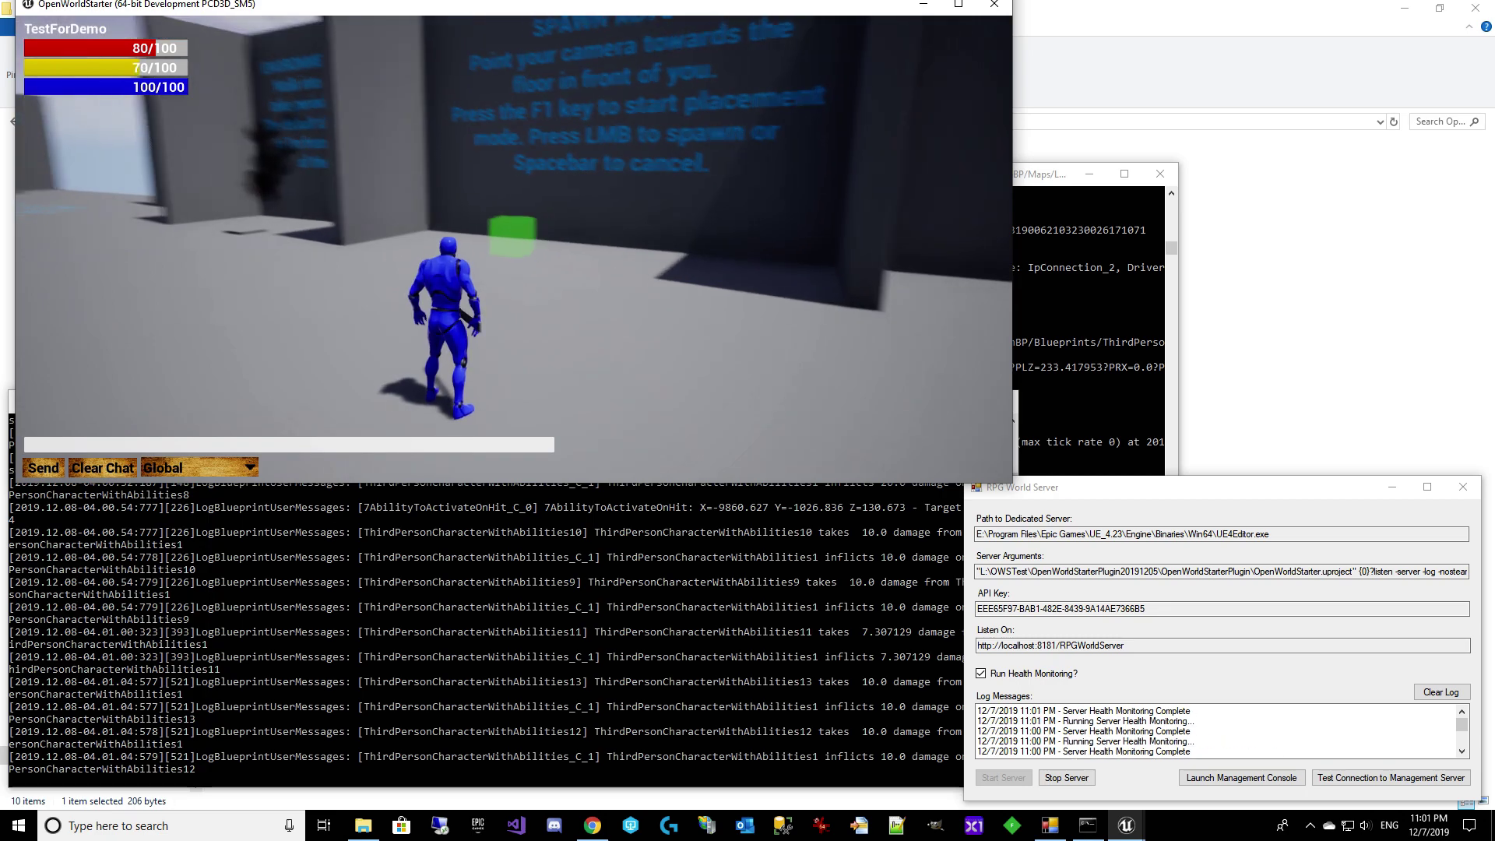
key("w")
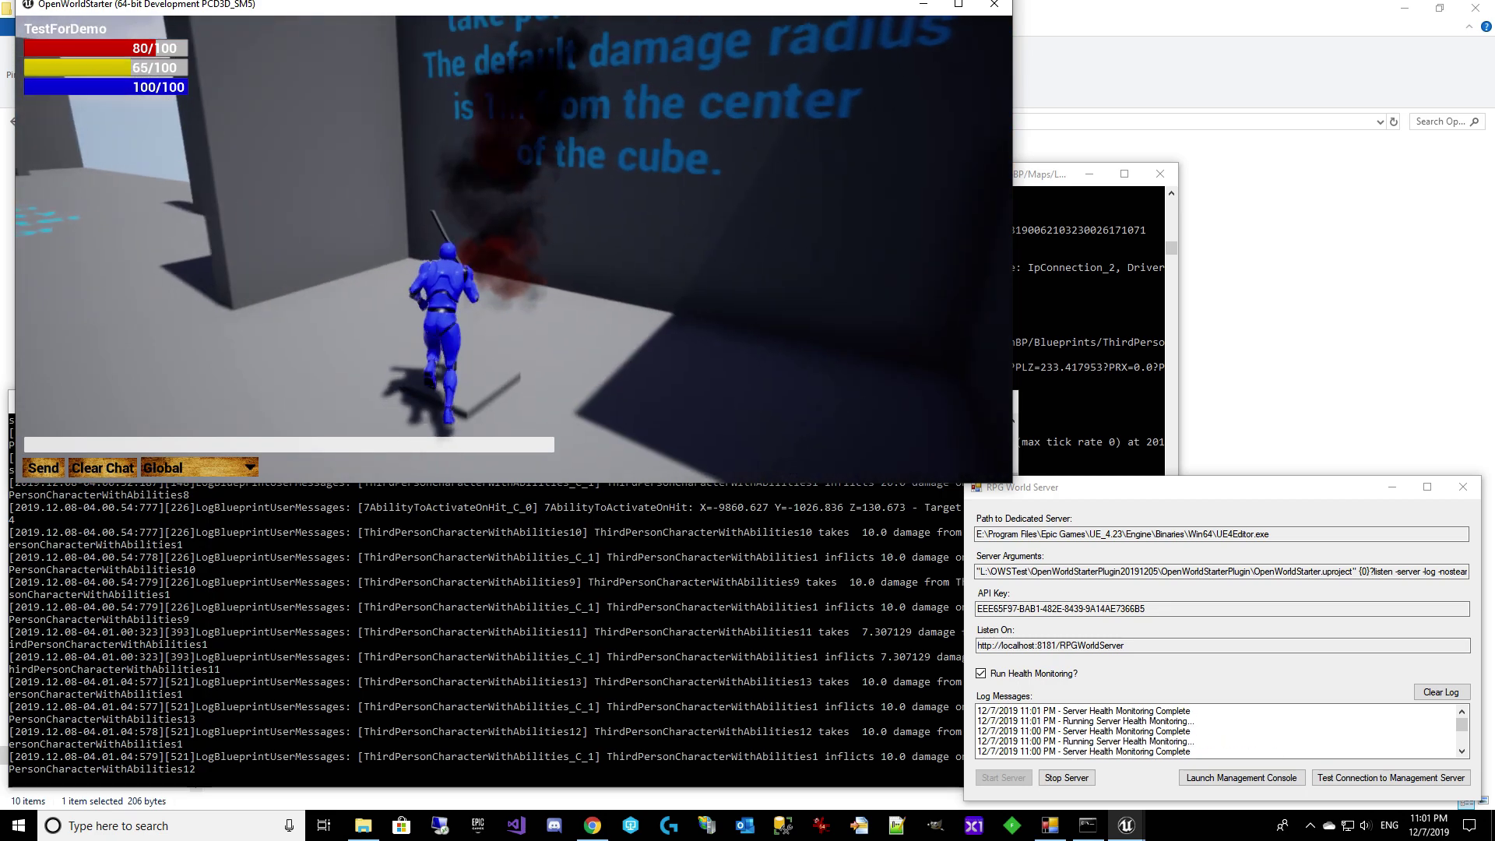
key("w")
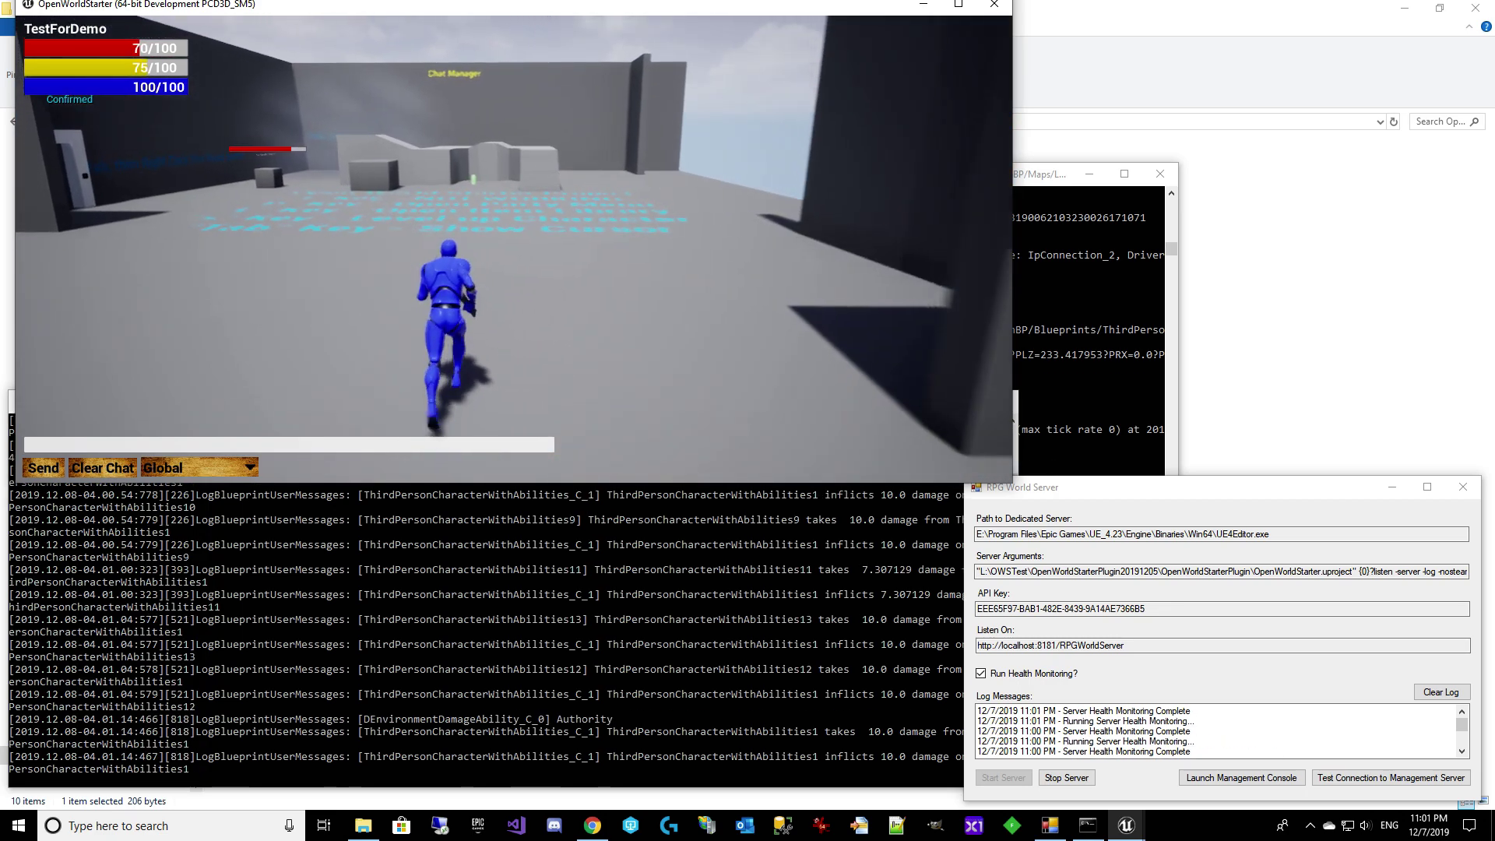
- Run to the grey blocks beyond the floor instructions and jump the character onto one of them
key("w")
key("space")
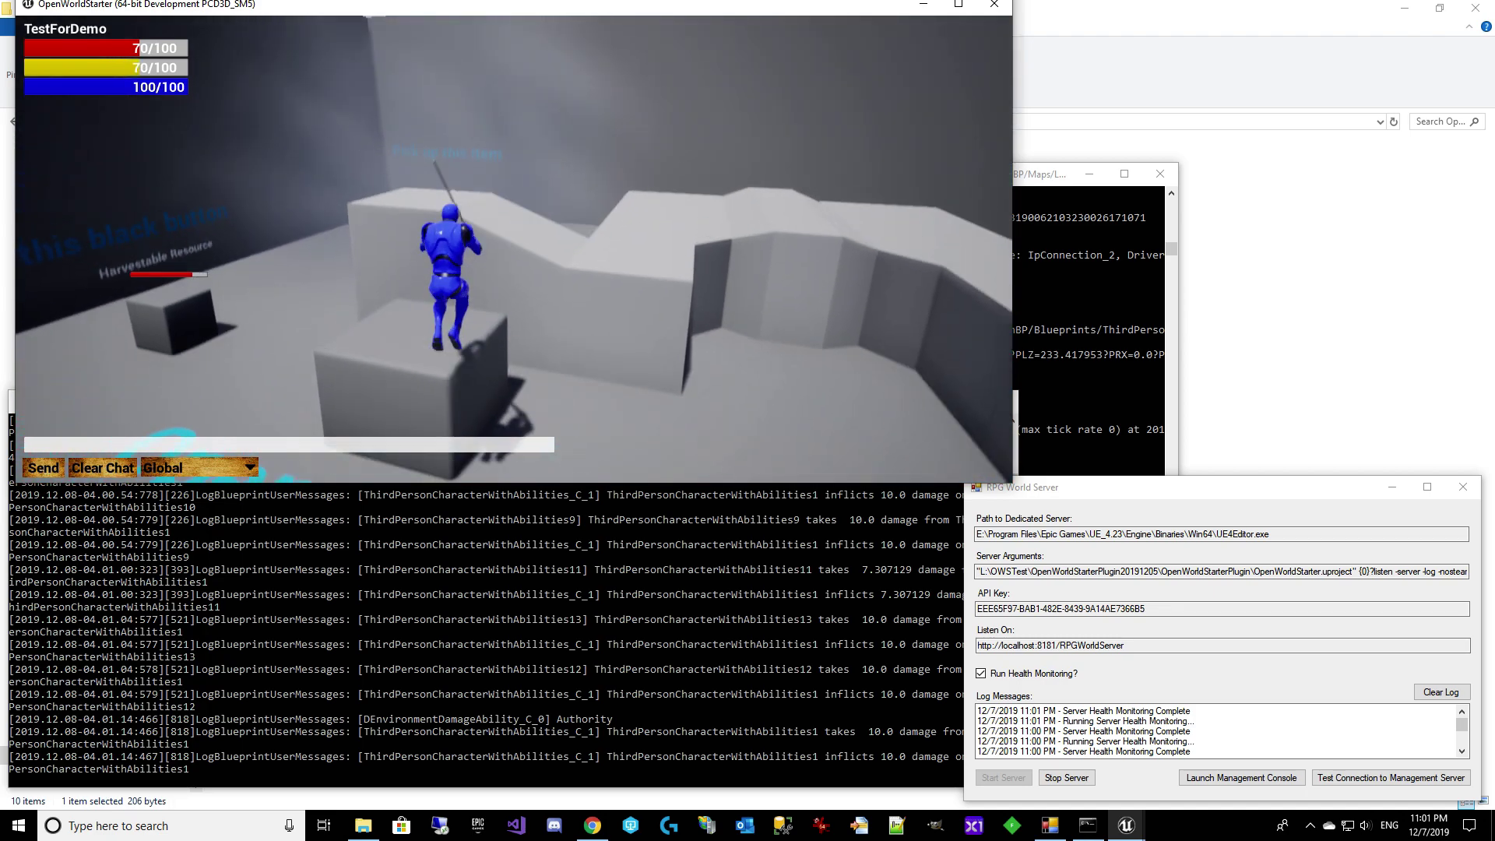
key("w")
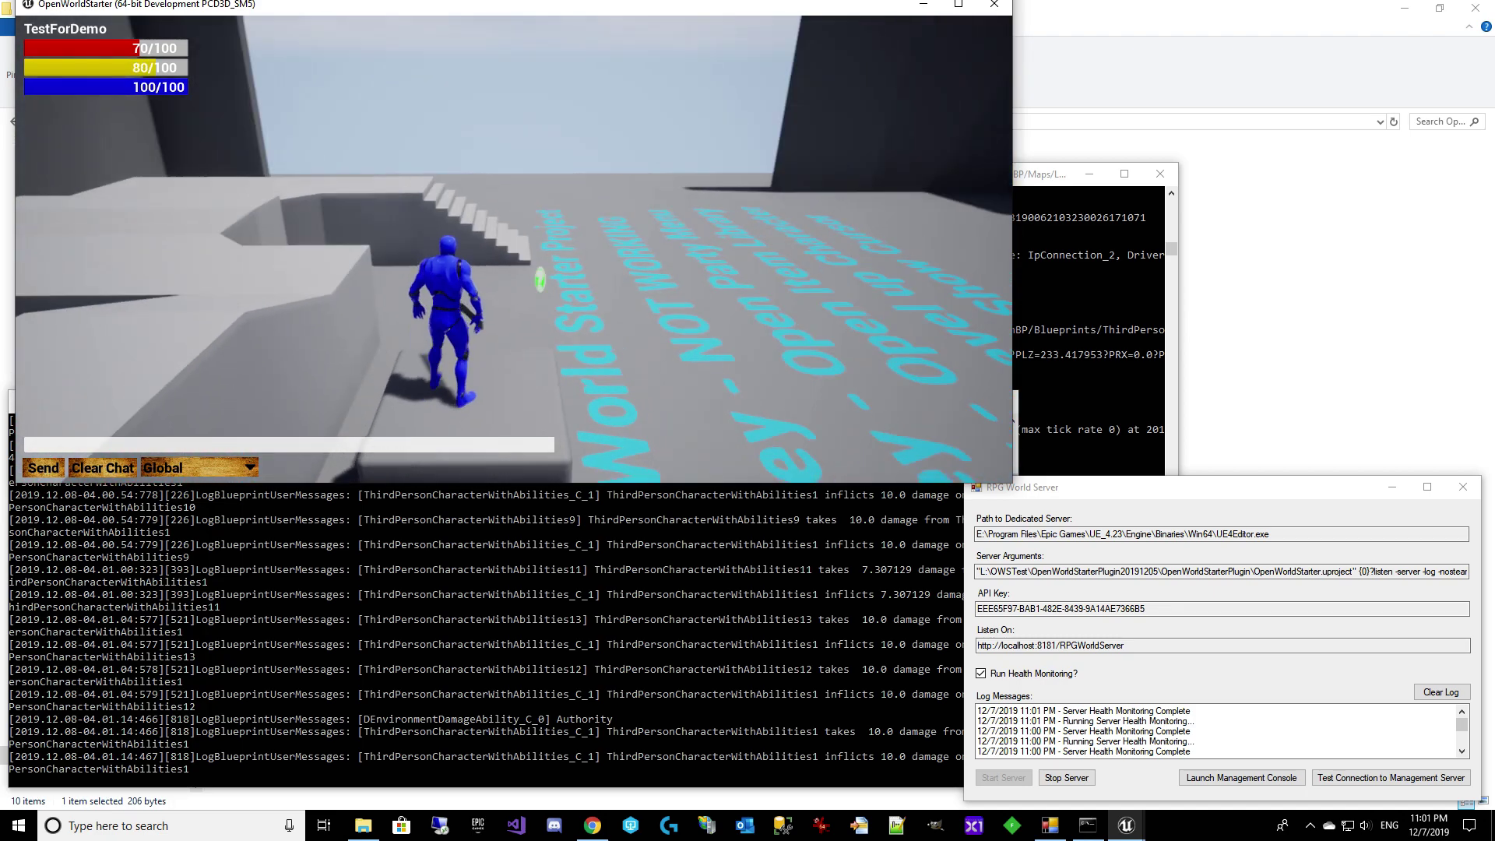
- Log the character out with the chat command /logout and exit the game client
key("Return")
type("/logout")
key("Return")
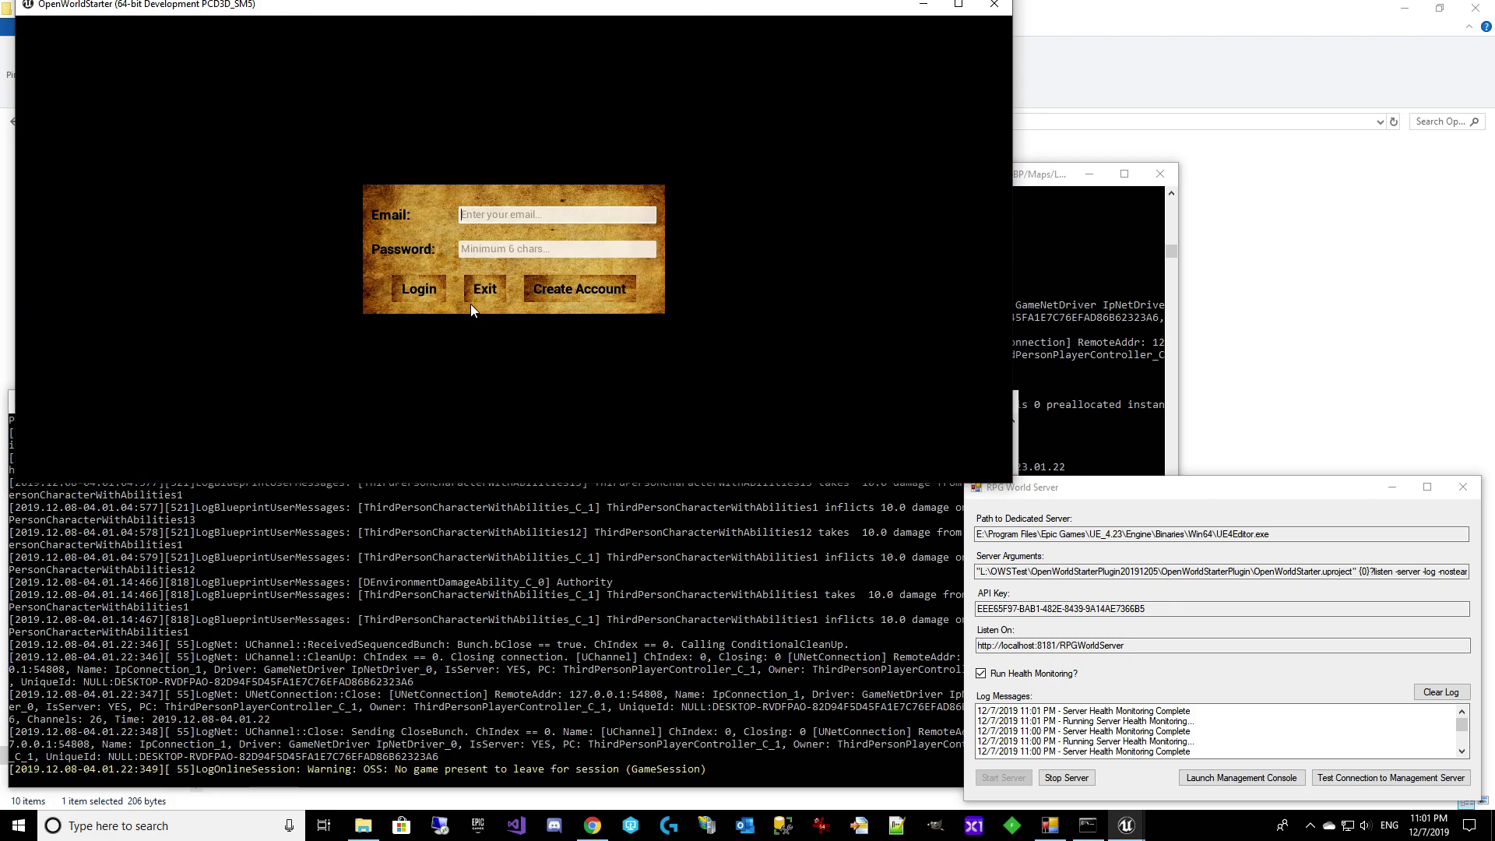
left_click(484, 292)
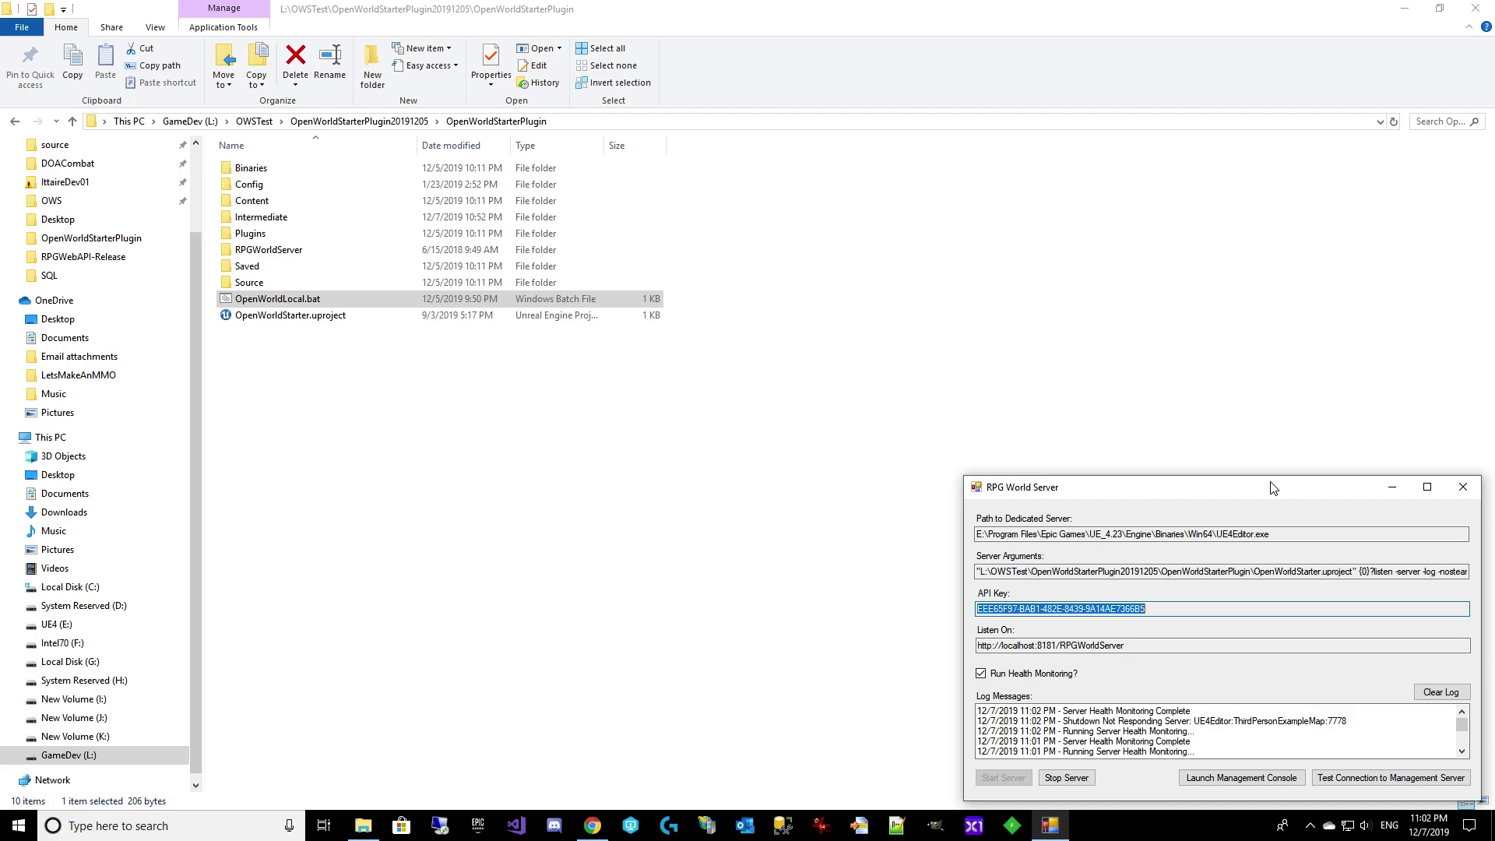
- Check the Zone Instances list in Chrome again after the client has exited, and minimize the browser
key("alt+Tab")
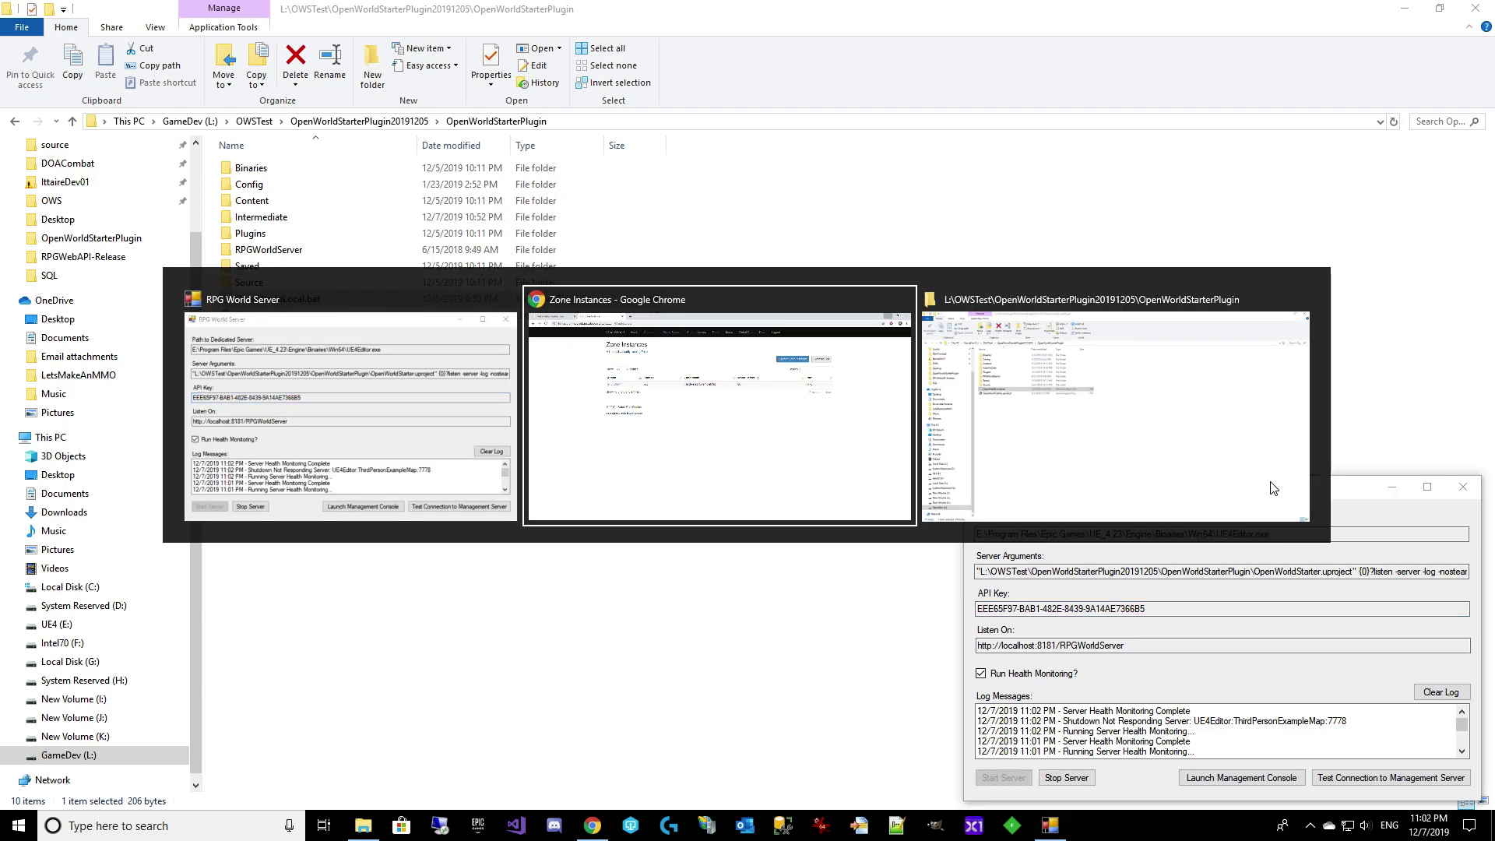
left_click(1144, 180)
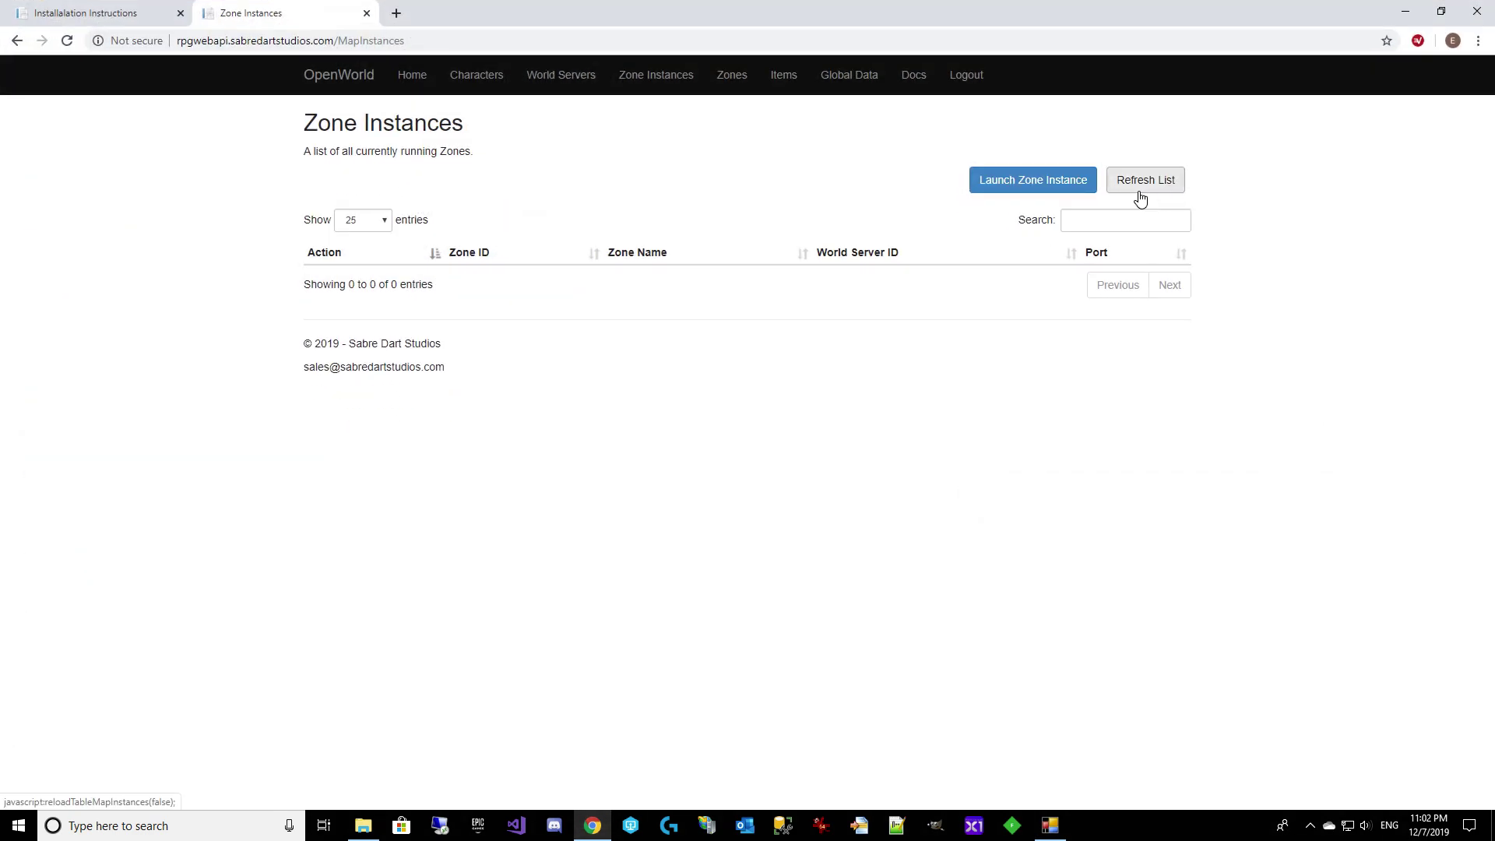
left_click(1405, 11)
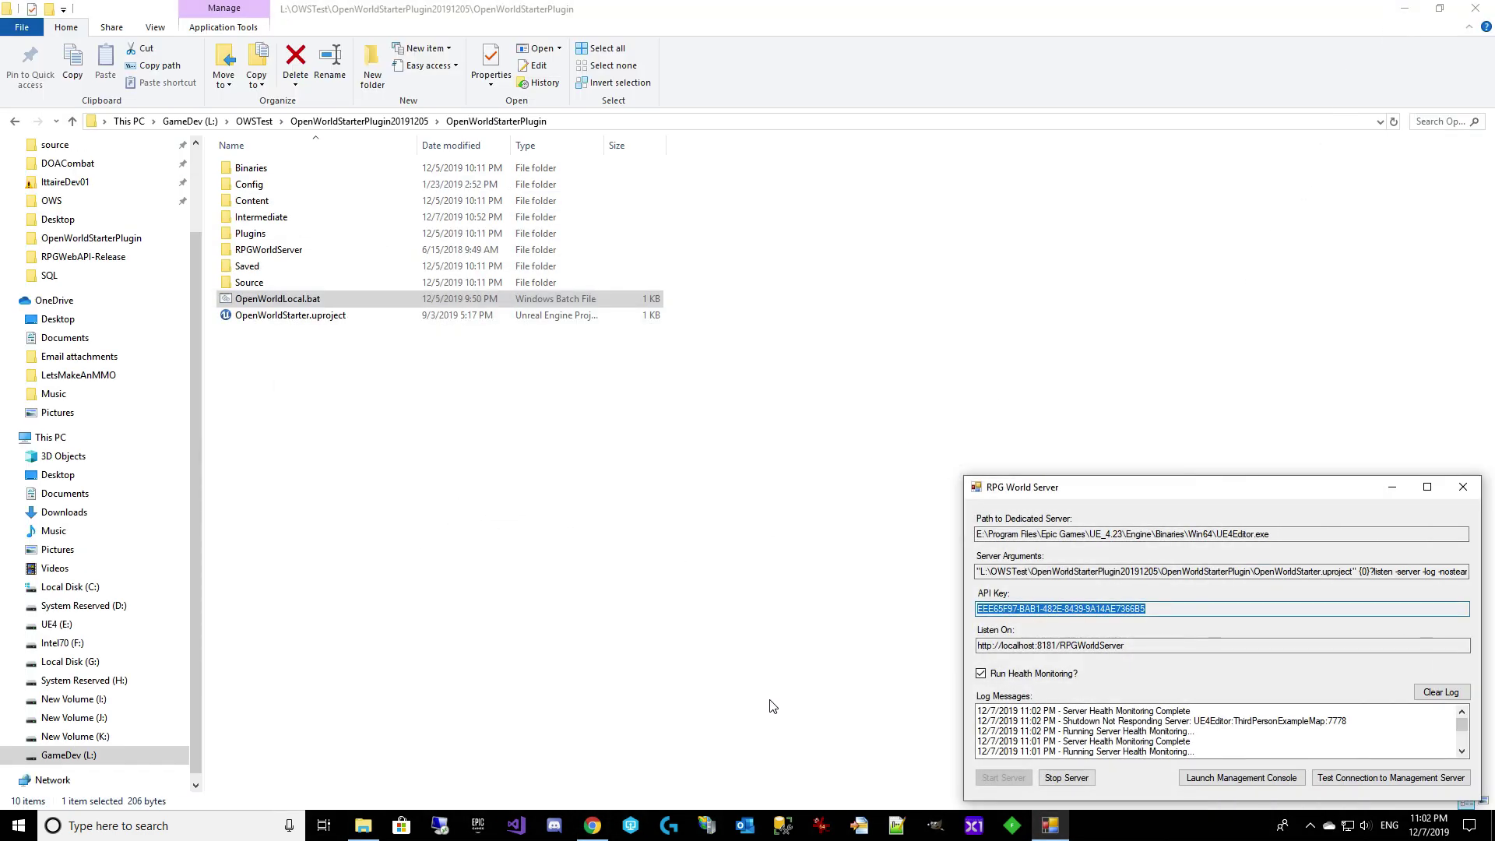